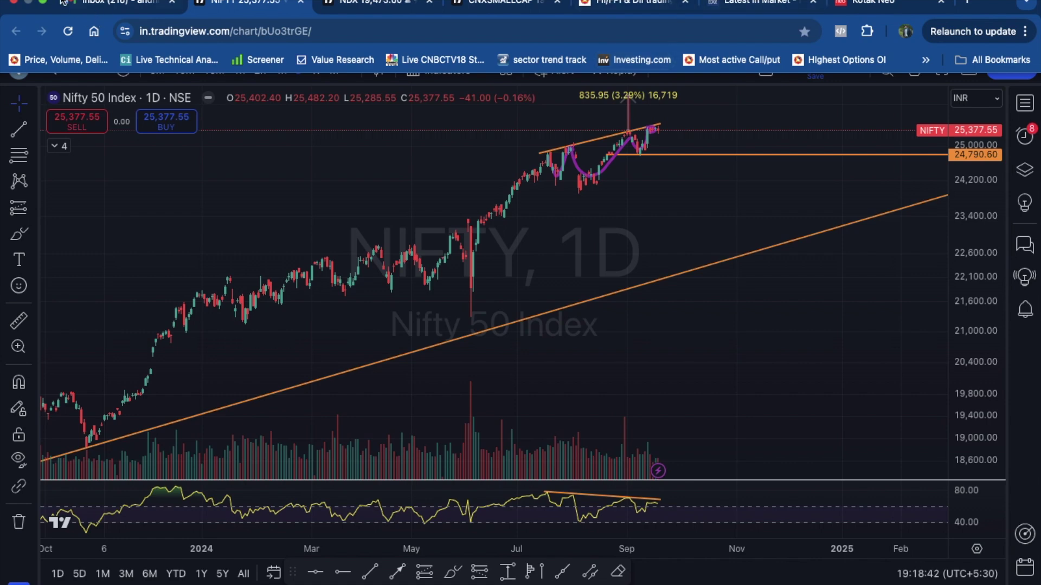
- Exit and re-enter browser full screen, keeping the Nifty 50 daily chart with its 24,790.60 support visible
{"action": "left_click", "coordinate": [43, 4]}
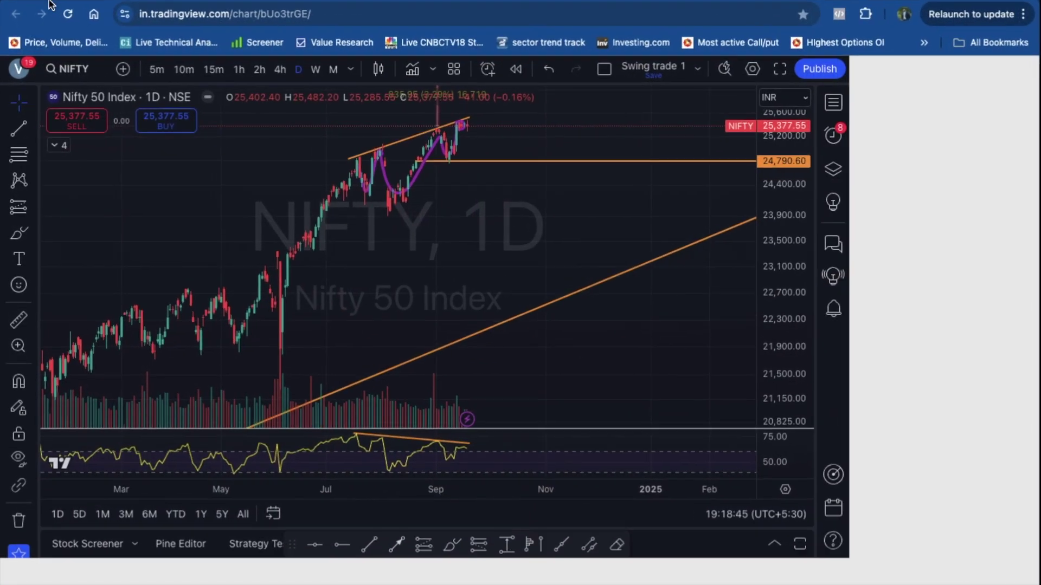
{"action": "left_click", "coordinate": [49, 5]}
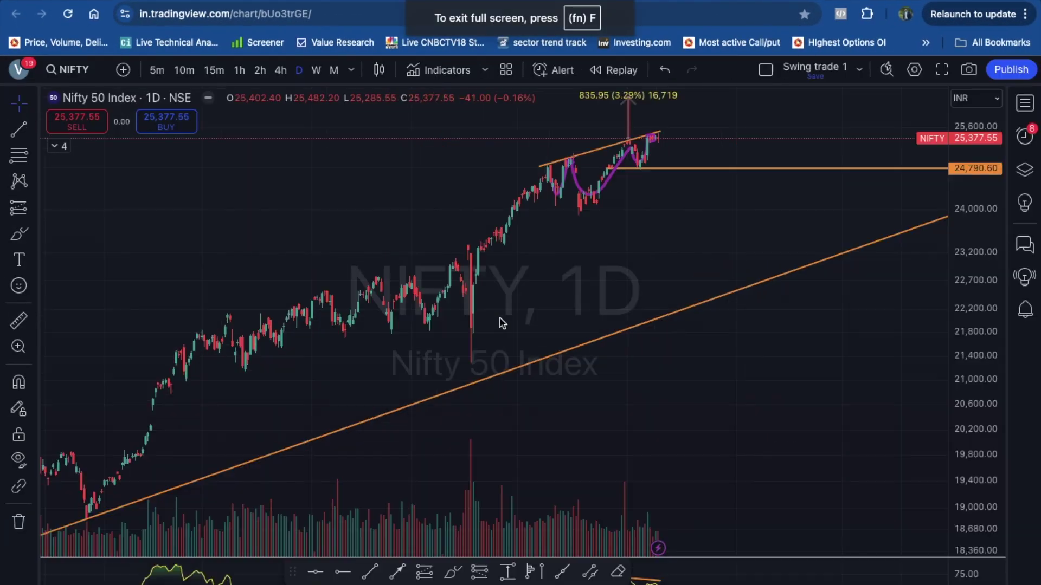
- Zoom the Nifty 50 daily chart in on the May–September candles and the RSI trendline
{"action": "scroll", "coordinate": [620, 303], "scroll_direction": "up", "scroll_amount": 5}
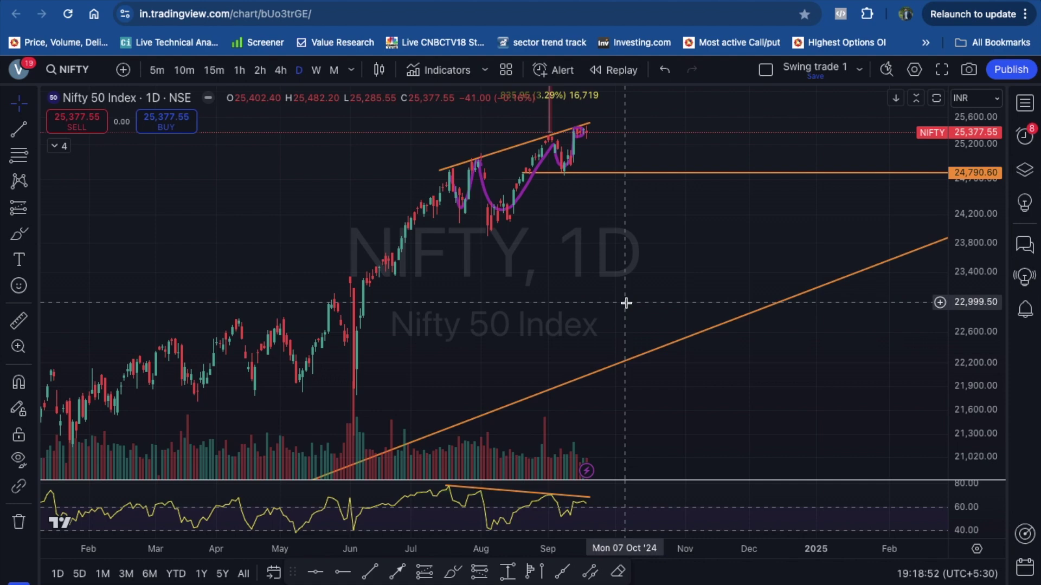
{"action": "scroll", "coordinate": [626, 303], "scroll_direction": "up", "scroll_amount": 2}
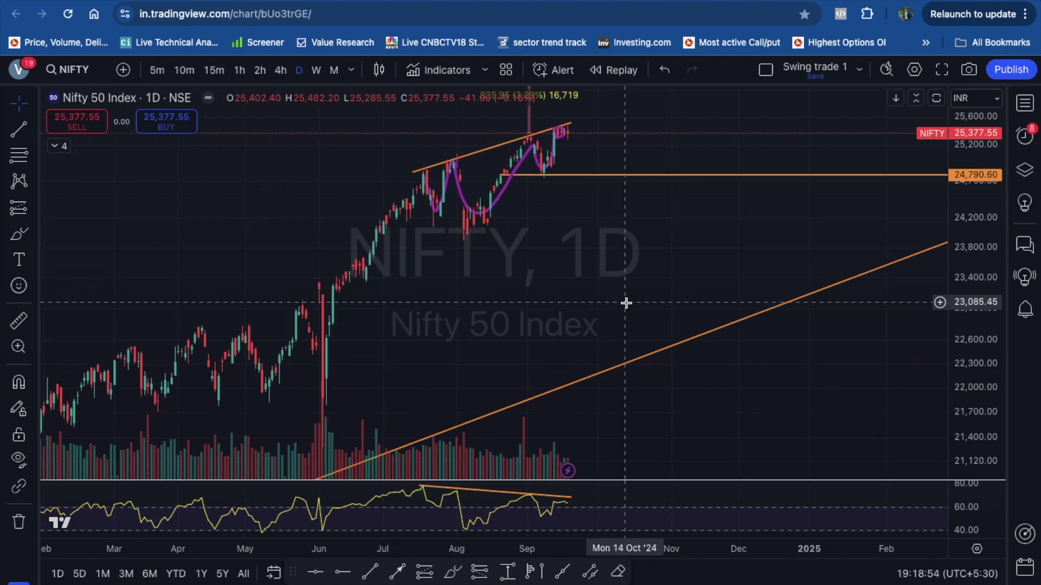
{"action": "scroll", "coordinate": [626, 303], "scroll_direction": "up", "scroll_amount": 1}
{"action": "scroll", "coordinate": [626, 303], "scroll_direction": "up", "scroll_amount": 3}
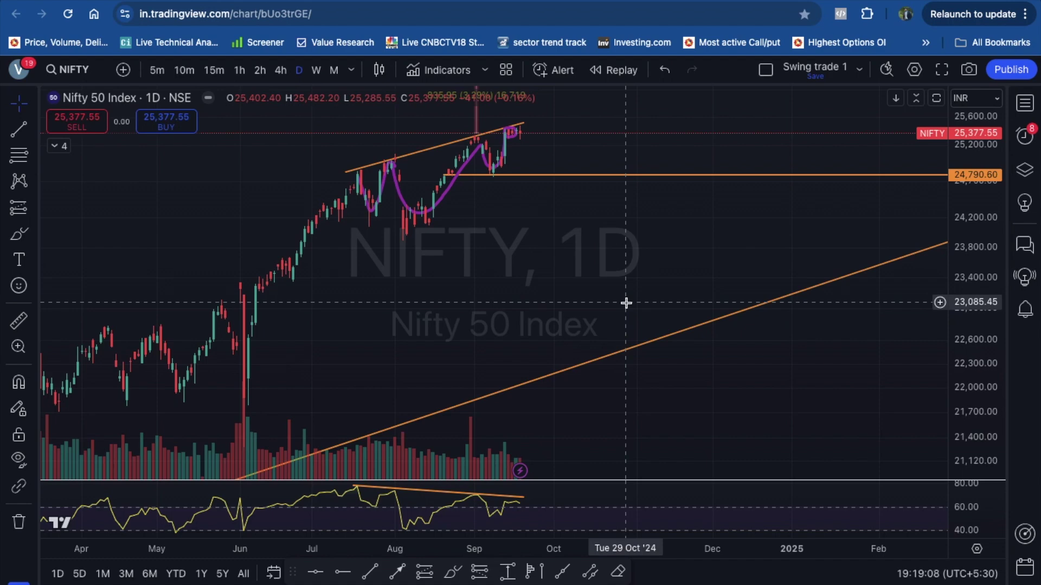
{"action": "scroll", "coordinate": [626, 303], "scroll_direction": "up", "scroll_amount": 3}
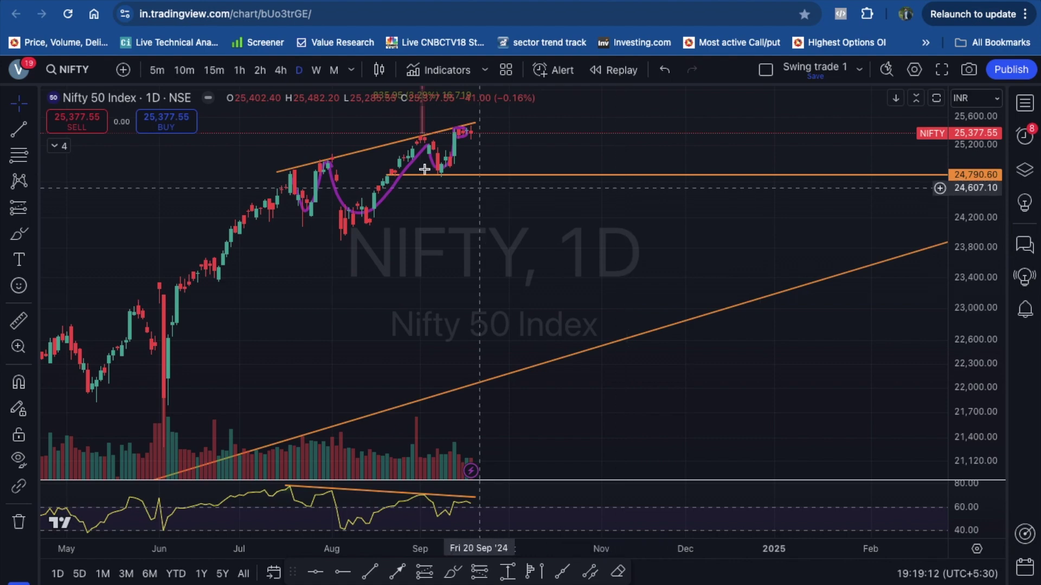
- Switch the Nifty 50 chart to 15-minute candles and zoom out
{"action": "left_click", "coordinate": [220, 74]}
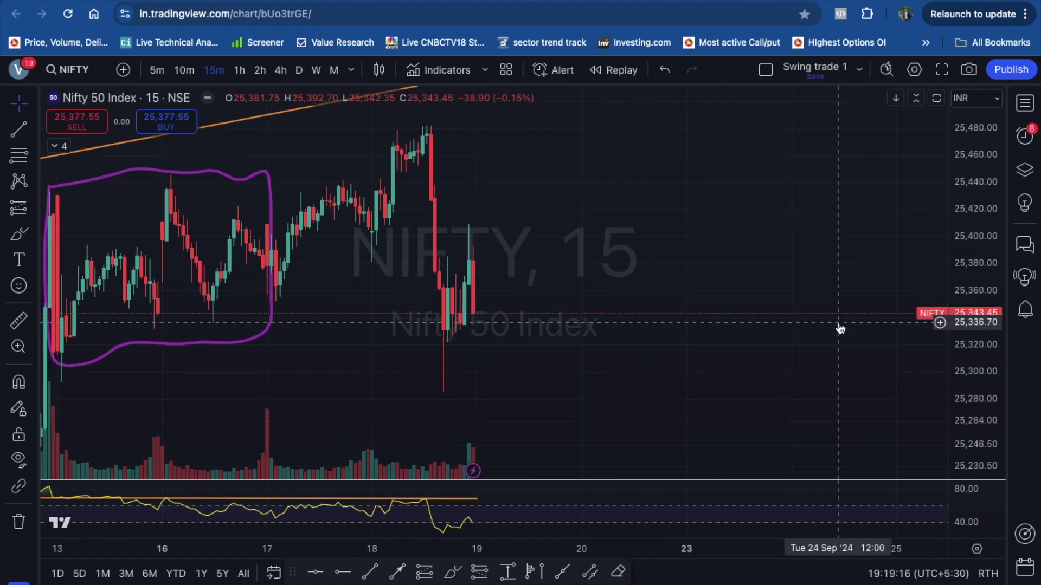
{"action": "scroll", "coordinate": [838, 328], "scroll_direction": "down", "scroll_amount": 5}
{"action": "scroll", "coordinate": [838, 323], "scroll_direction": "down", "scroll_amount": 3}
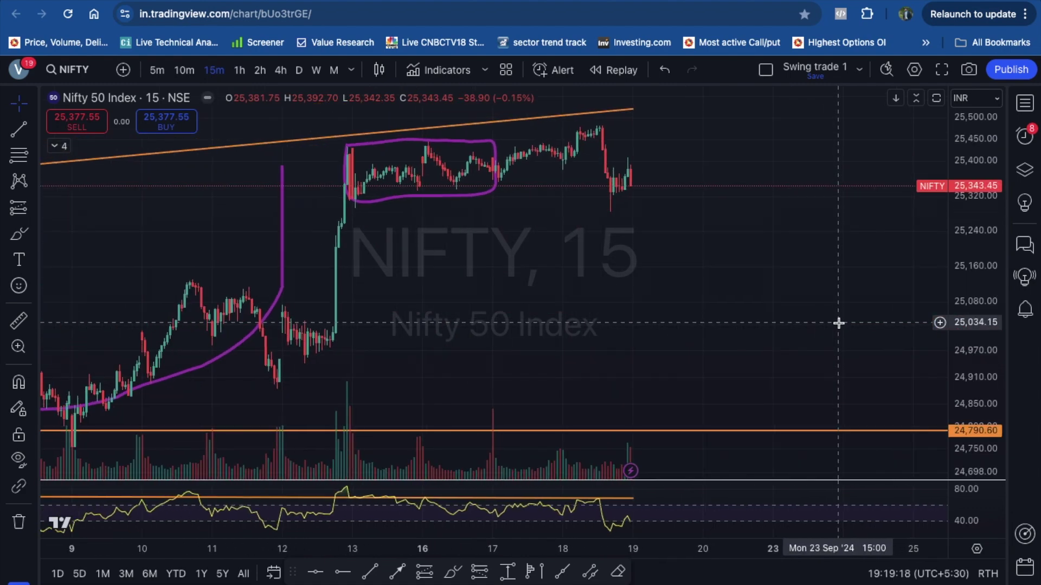
- Loop the latest sideways candles near 25,400 with a purple brush, then return to the cursor
{"action": "left_click", "coordinate": [19, 233]}
{"action": "mouse_move", "coordinate": [494, 139]}
{"action": "left_mouse_down"}
{"action": "mouse_move", "coordinate": [609, 136]}
{"action": "mouse_move", "coordinate": [630, 177]}
{"action": "mouse_move", "coordinate": [541, 197]}
{"action": "mouse_move", "coordinate": [477, 192]}
{"action": "left_mouse_up"}
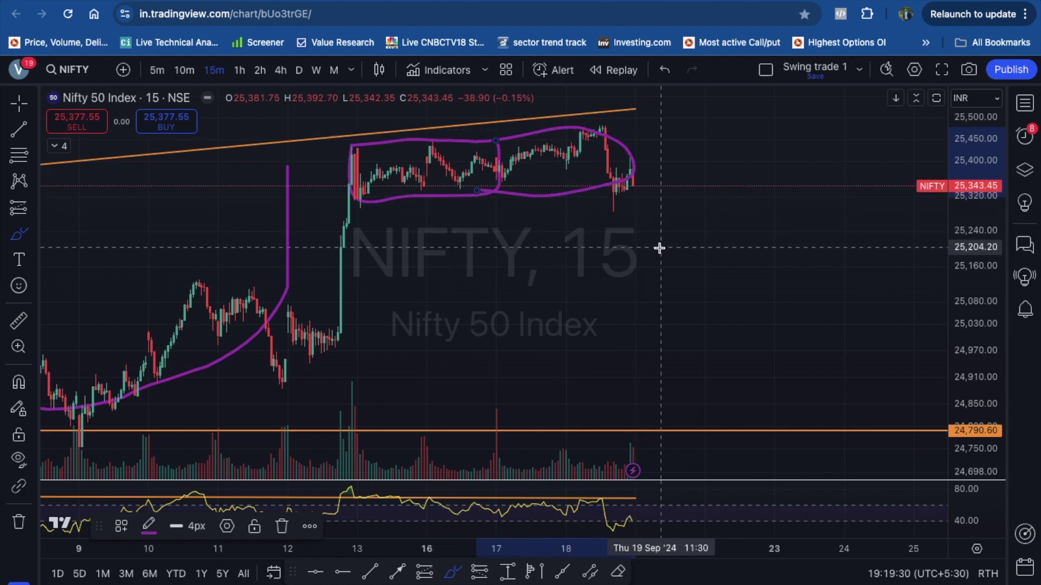
{"action": "left_click", "coordinate": [22, 106]}
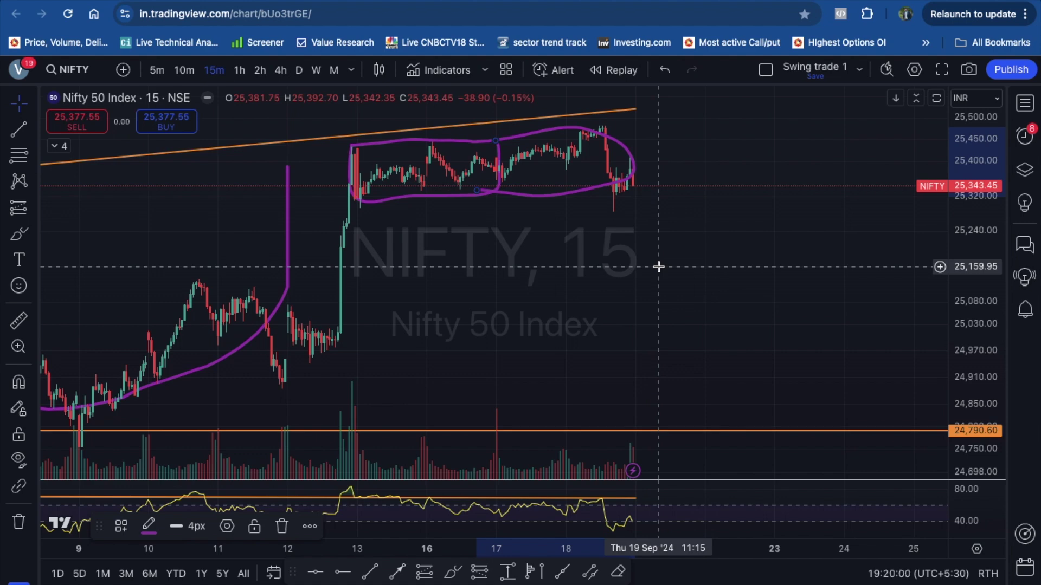
{"action": "scroll", "coordinate": [658, 266], "scroll_direction": "left", "scroll_amount": 5}
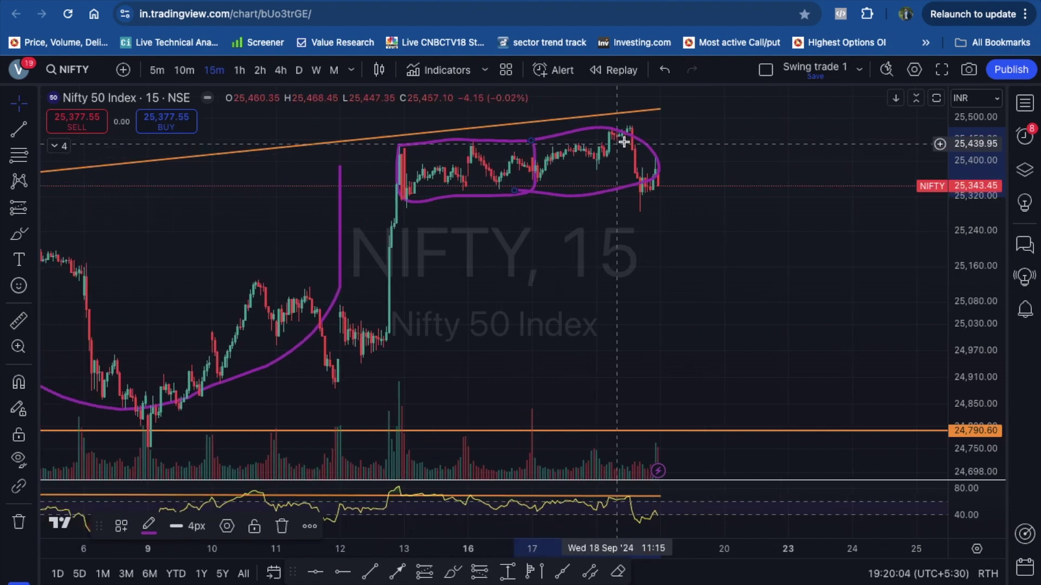
{"action": "scroll", "coordinate": [688, 280], "scroll_direction": "right", "scroll_amount": 5}
{"action": "scroll", "coordinate": [689, 280], "scroll_direction": "left", "scroll_amount": 5}
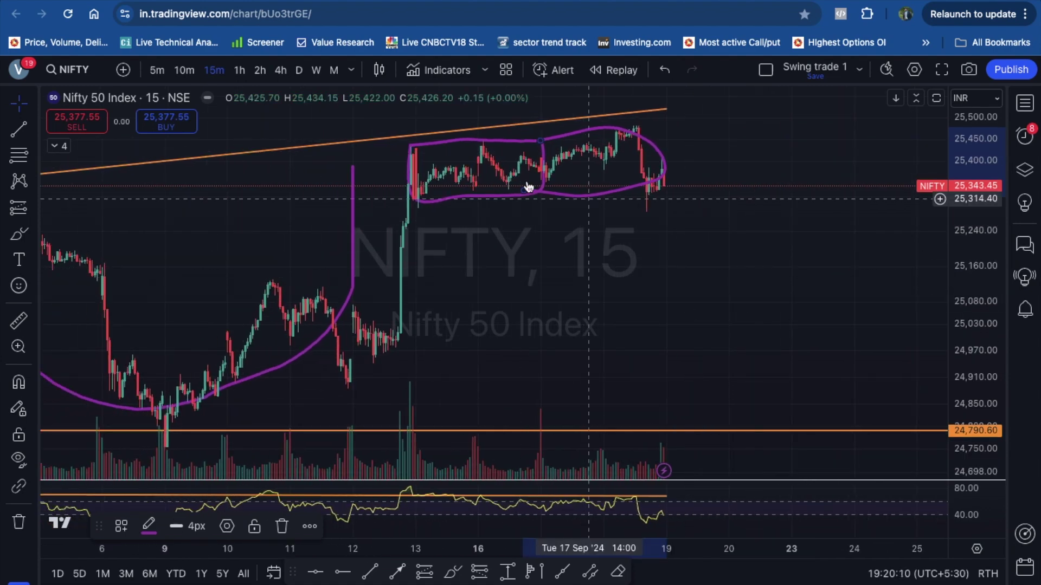
- Put Nifty 50 back on daily candles, zoomed in on the trendlines and 24,790.60 support
{"action": "left_click", "coordinate": [299, 70]}
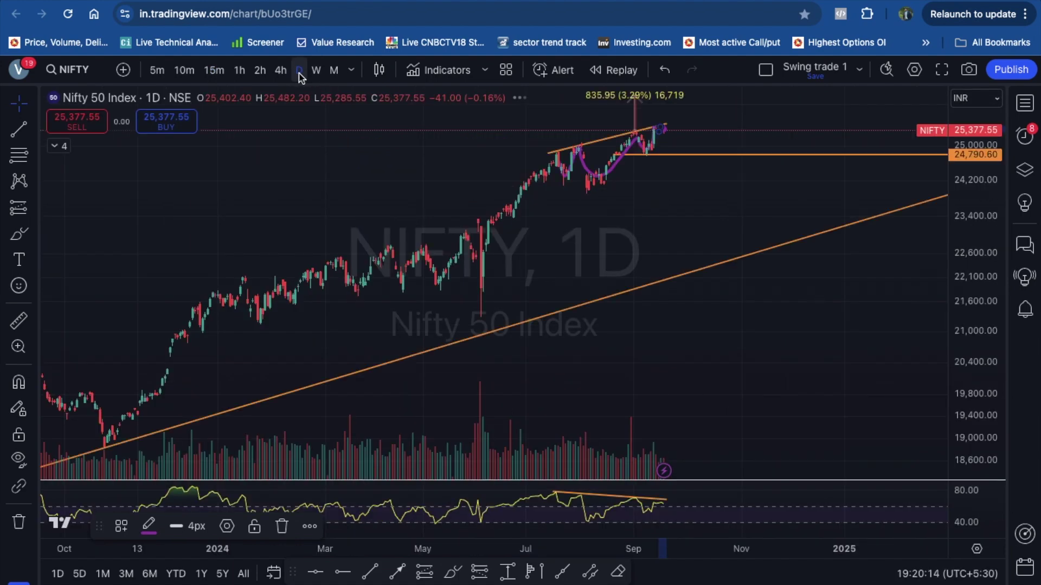
{"action": "scroll", "coordinate": [744, 298], "scroll_direction": "up", "scroll_amount": 5}
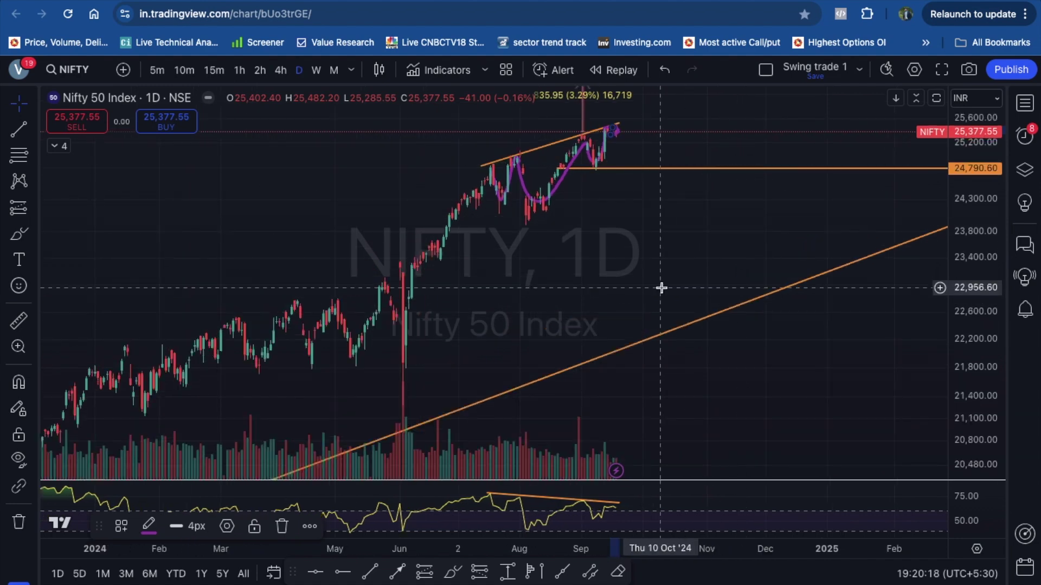
{"action": "scroll", "coordinate": [661, 288], "scroll_direction": "up", "scroll_amount": 1}
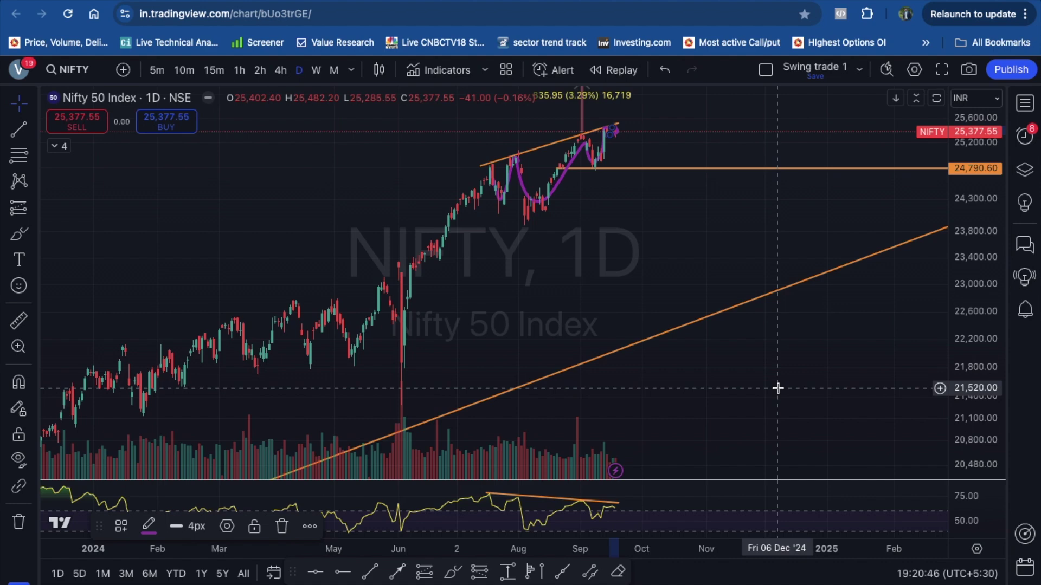
{"action": "key", "text": "XF86AudioLowerVolume"}
{"action": "scroll", "coordinate": [778, 388], "scroll_direction": "up", "scroll_amount": 4}
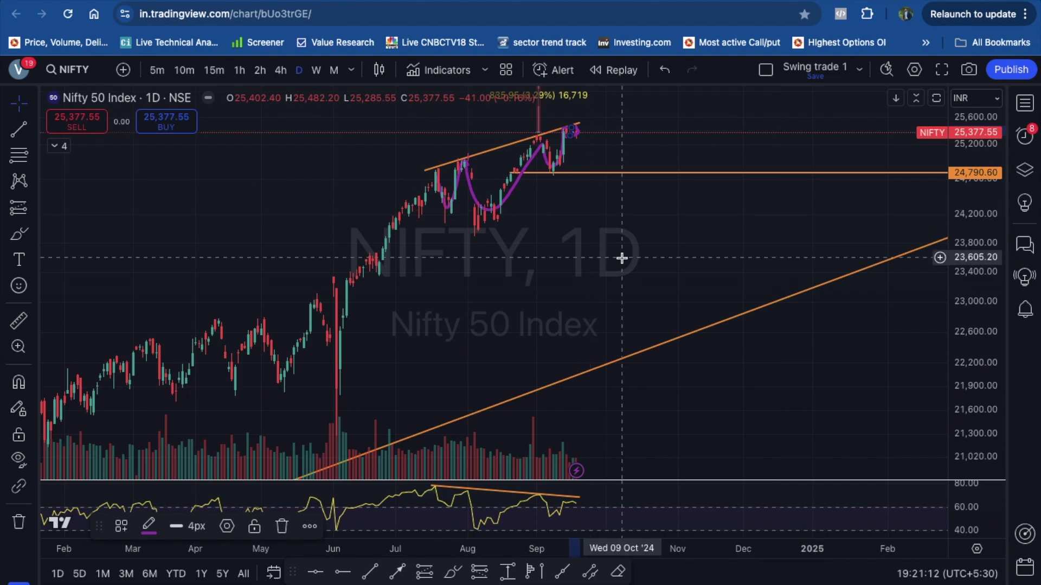
- Load the BANK NIFTY index chart with its yellow levels and switch it to 15-minute candles
{"action": "type", "text": "B"}
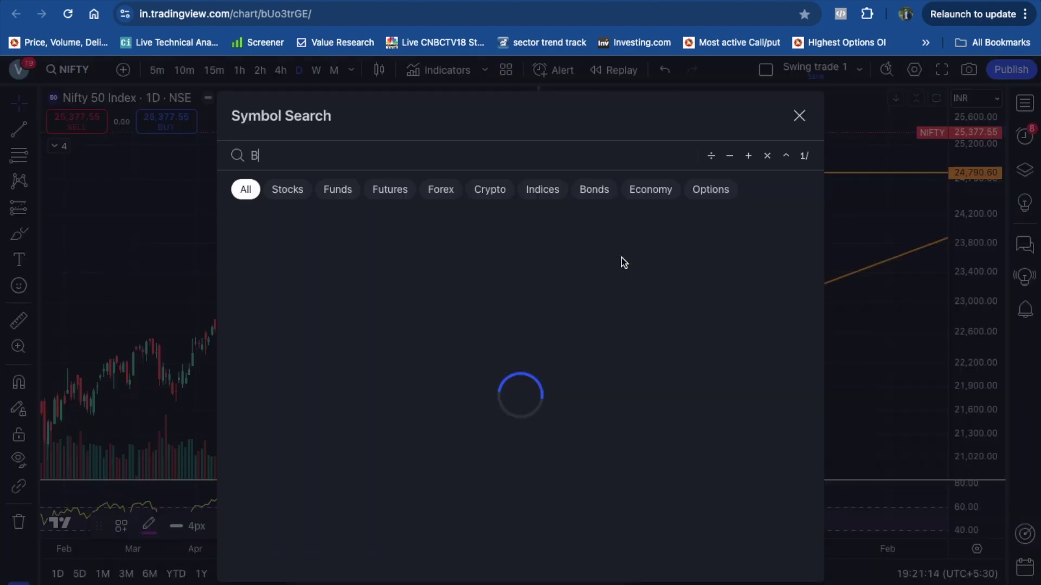
{"action": "type", "text": "ANK NIFTY"}
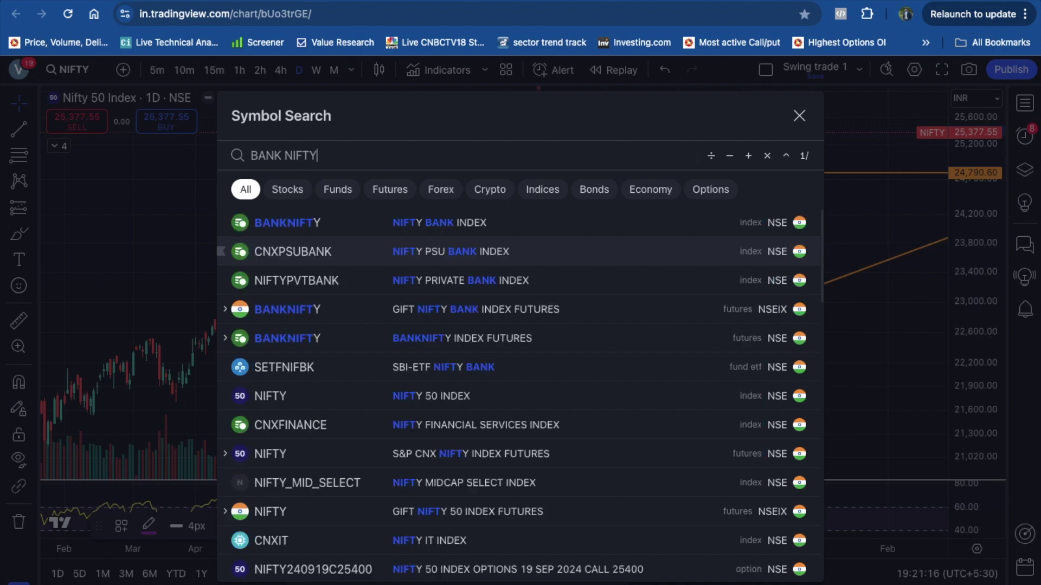
{"action": "key", "text": "Return"}
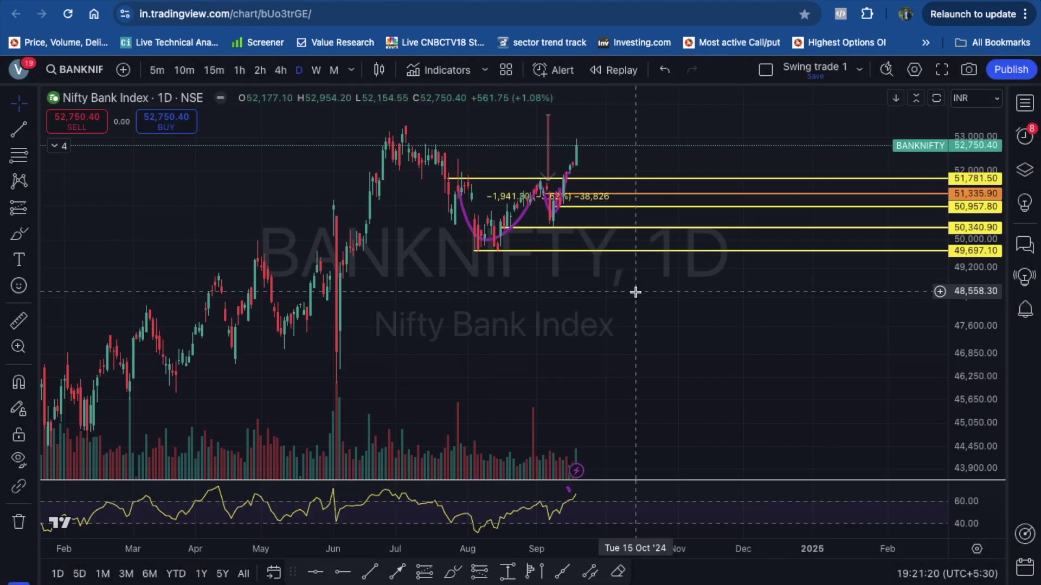
{"action": "scroll", "coordinate": [635, 292], "scroll_direction": "up", "scroll_amount": 5}
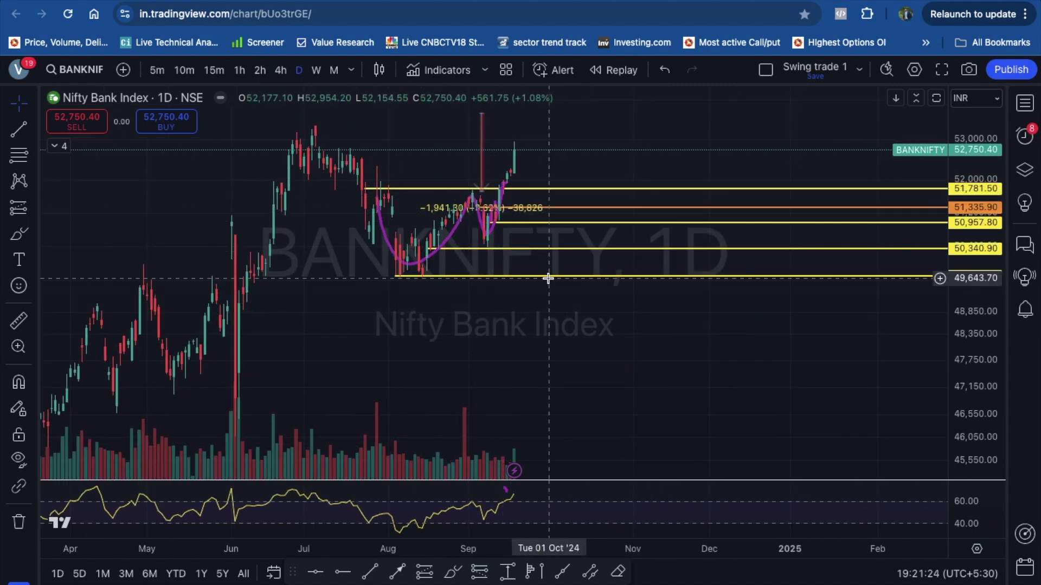
{"action": "scroll", "coordinate": [548, 278], "scroll_direction": "up", "scroll_amount": 1}
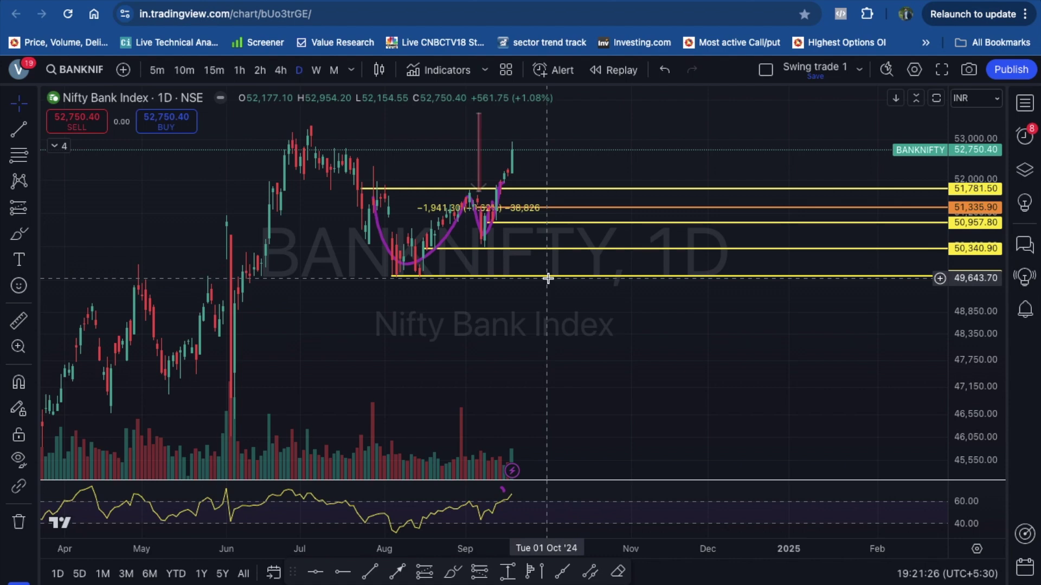
{"action": "left_click", "coordinate": [214, 71]}
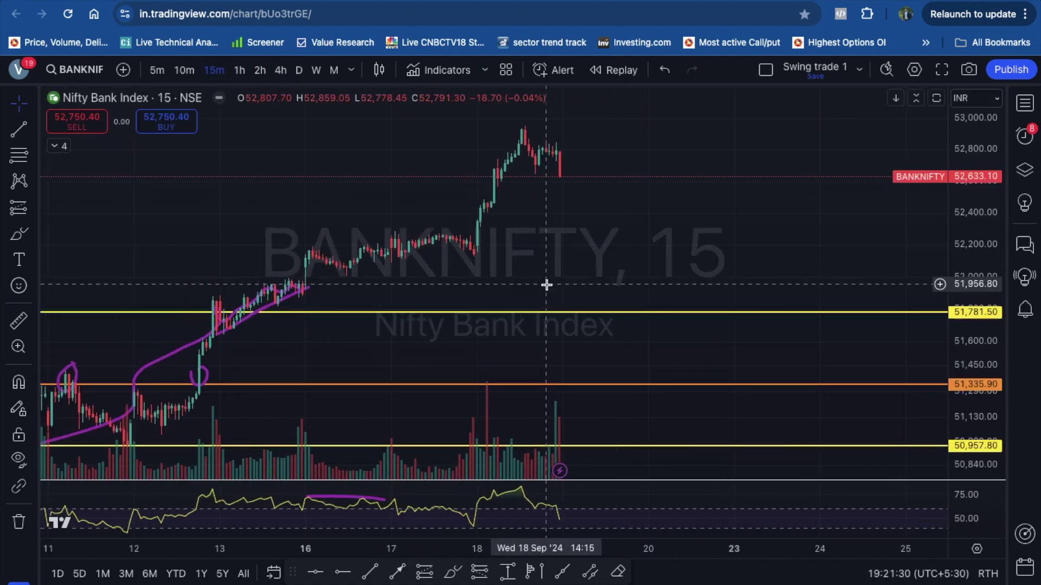
{"action": "scroll", "coordinate": [546, 285], "scroll_direction": "down", "scroll_amount": 1}
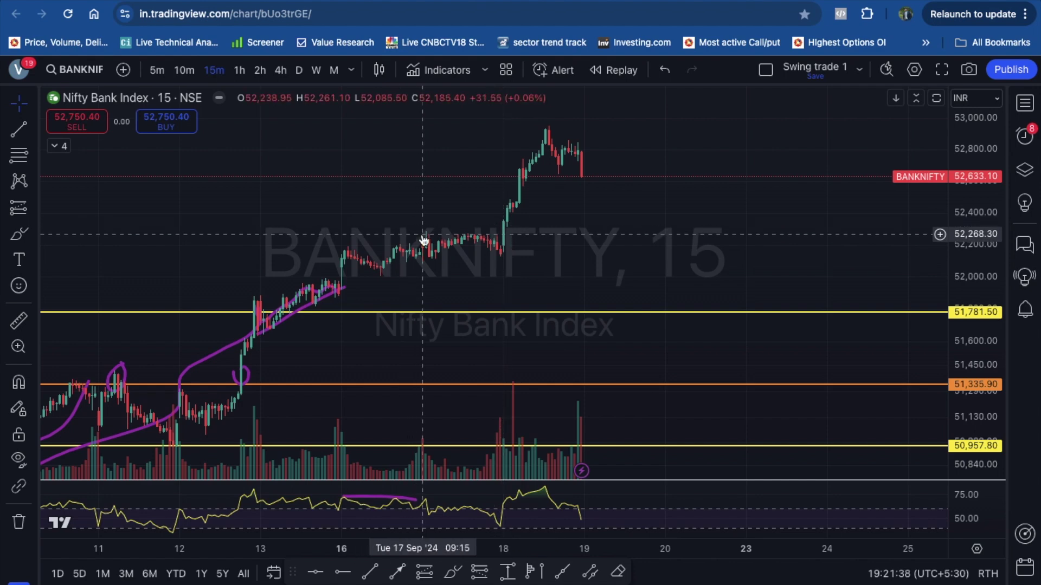
{"action": "scroll", "coordinate": [557, 287], "scroll_direction": "up", "scroll_amount": 3}
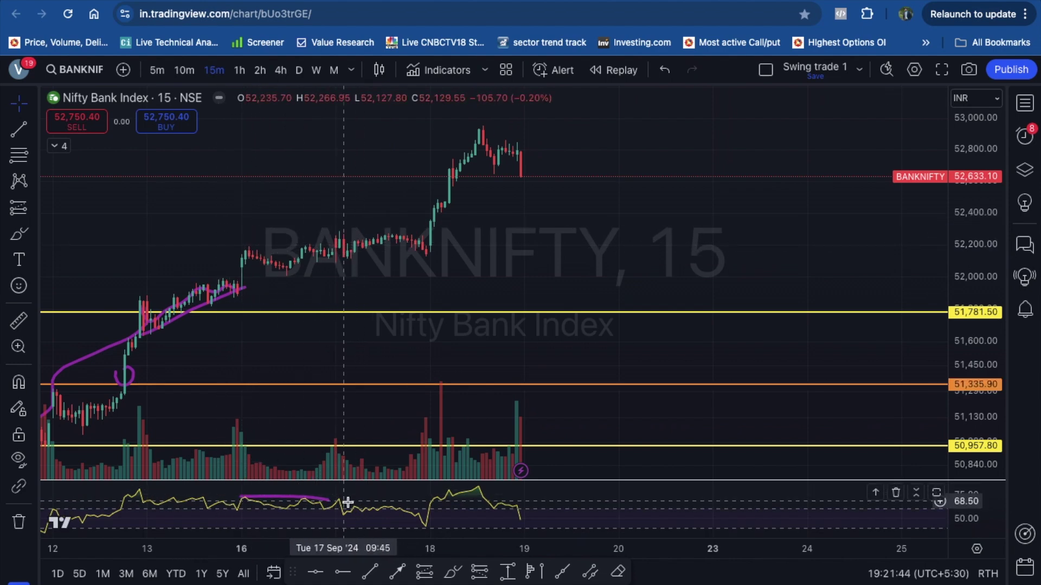
{"action": "scroll", "coordinate": [620, 230], "scroll_direction": "down", "scroll_amount": 2}
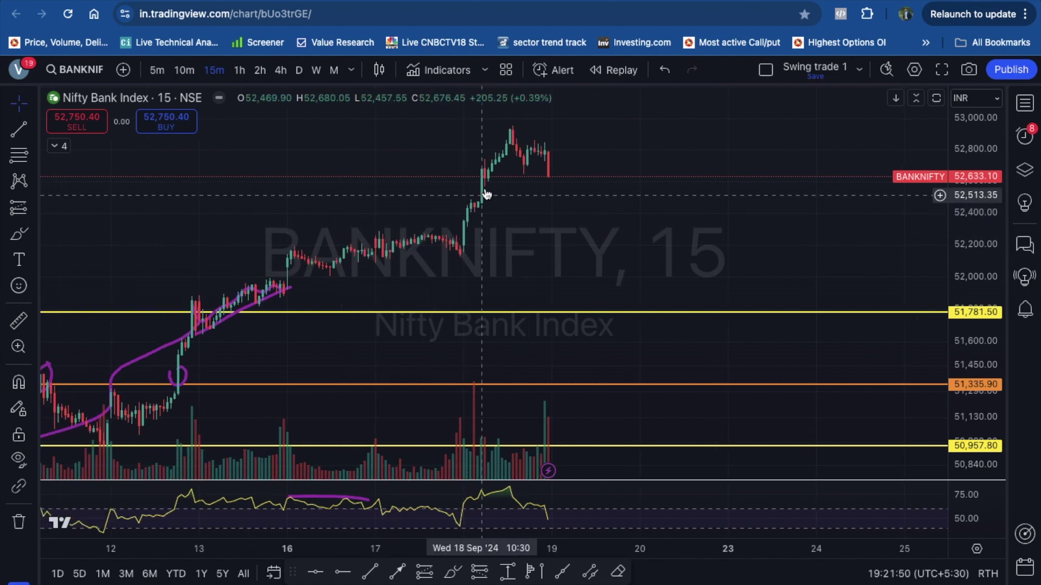
{"action": "scroll", "coordinate": [543, 226], "scroll_direction": "up", "scroll_amount": 1}
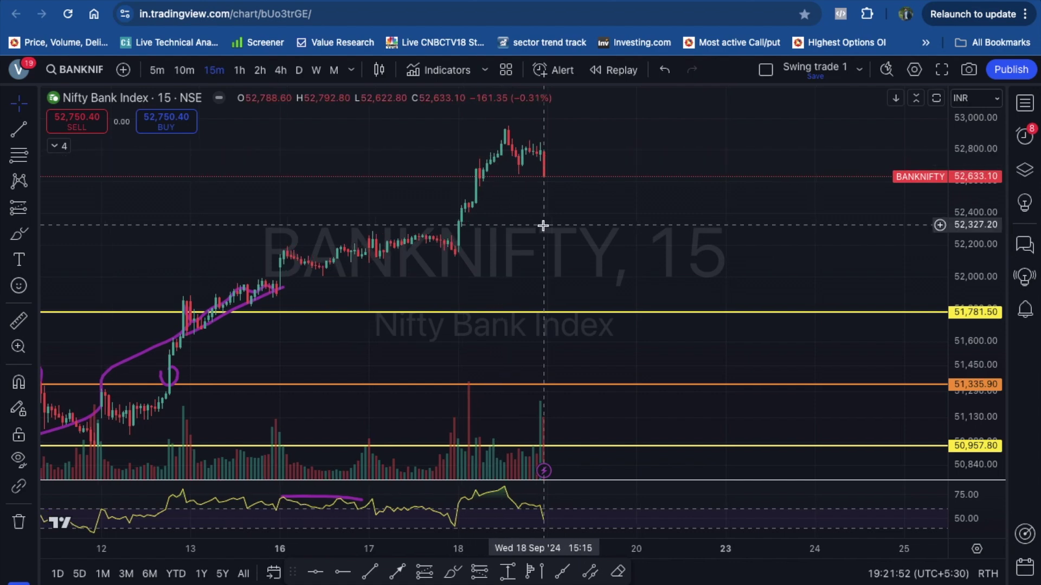
- Brush a purple loop around the sideways 16–17 Sep Bank Nifty candles near 52,200, then return to the cursor
{"action": "left_click", "coordinate": [19, 234]}
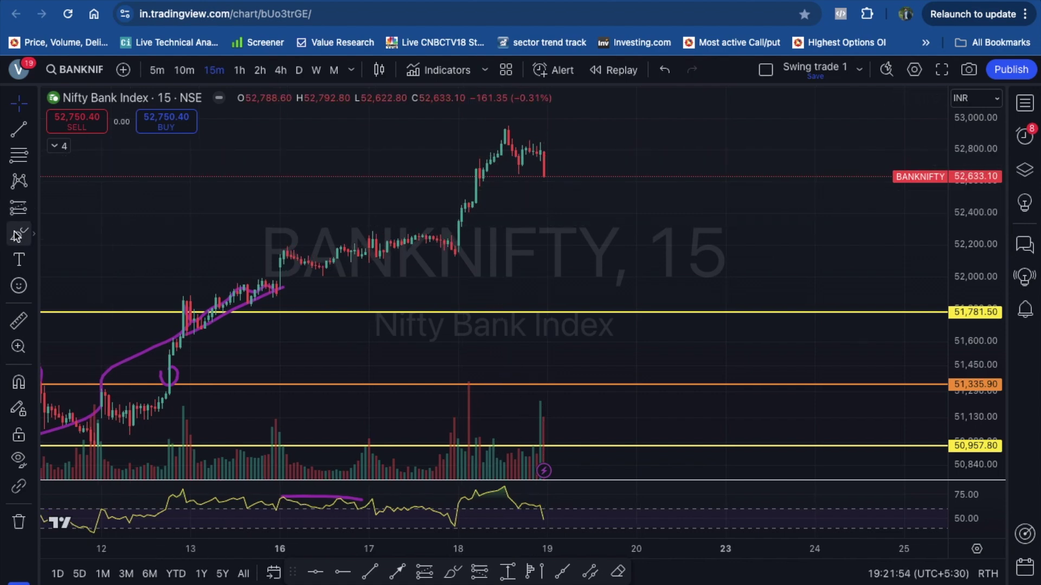
{"action": "mouse_move", "coordinate": [280, 234]}
{"action": "left_mouse_down"}
{"action": "mouse_move", "coordinate": [448, 228]}
{"action": "mouse_move", "coordinate": [471, 262]}
{"action": "mouse_move", "coordinate": [277, 276]}
{"action": "mouse_move", "coordinate": [281, 232]}
{"action": "left_mouse_up"}
{"action": "scroll", "coordinate": [444, 289], "scroll_direction": "left", "scroll_amount": 5}
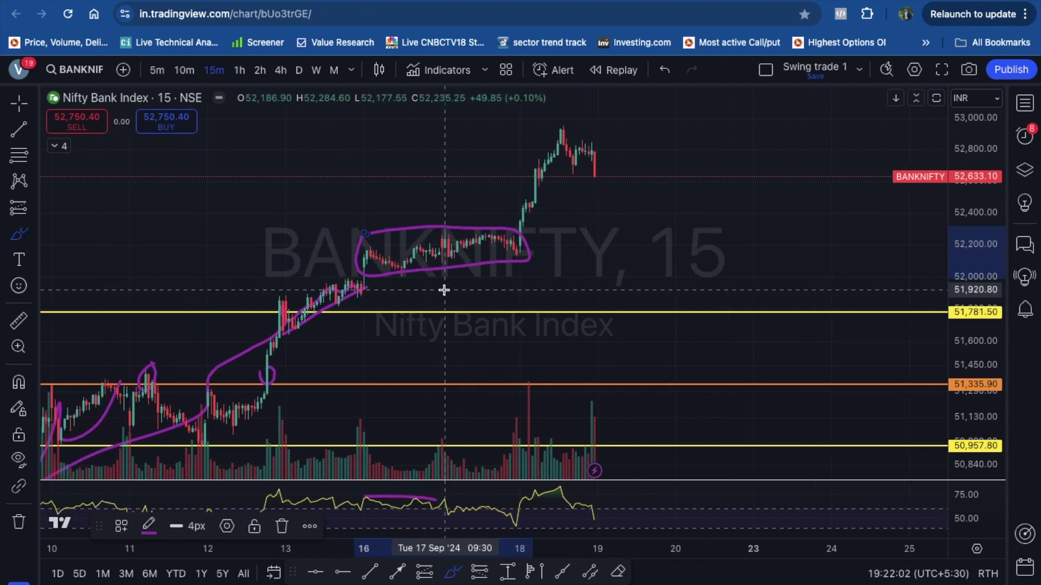
{"action": "scroll", "coordinate": [443, 289], "scroll_direction": "left", "scroll_amount": 6}
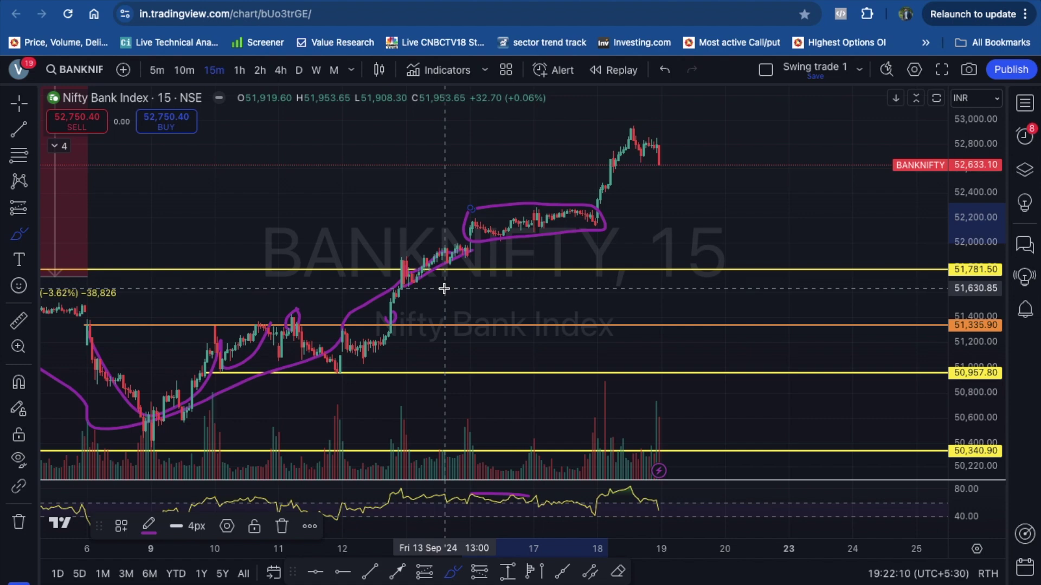
{"action": "left_click", "coordinate": [22, 109]}
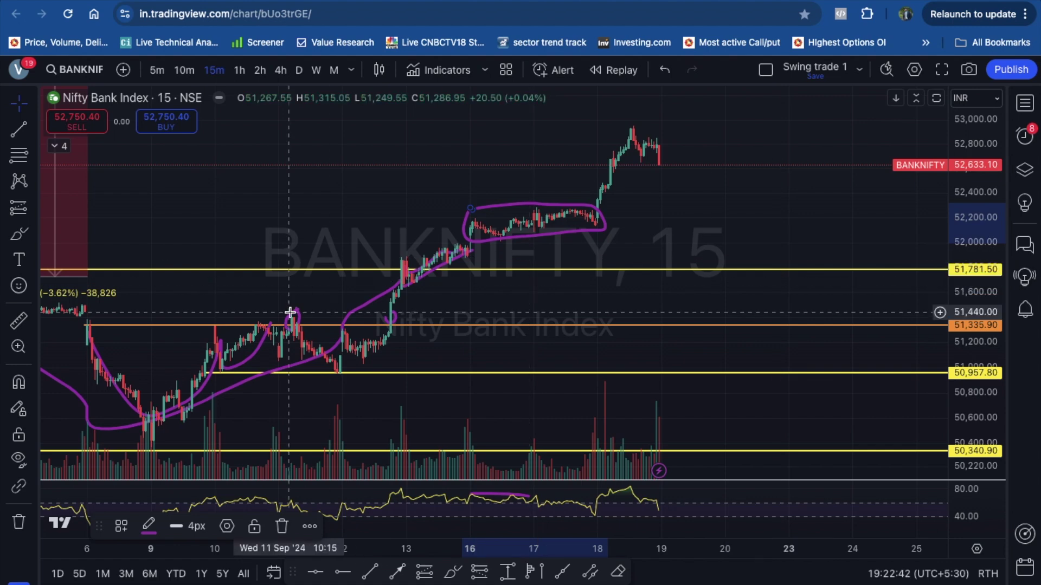
- Scroll through the latest 15-minute Bank Nifty swings, then switch to daily candles
{"action": "scroll", "coordinate": [734, 202], "scroll_direction": "left", "scroll_amount": 4}
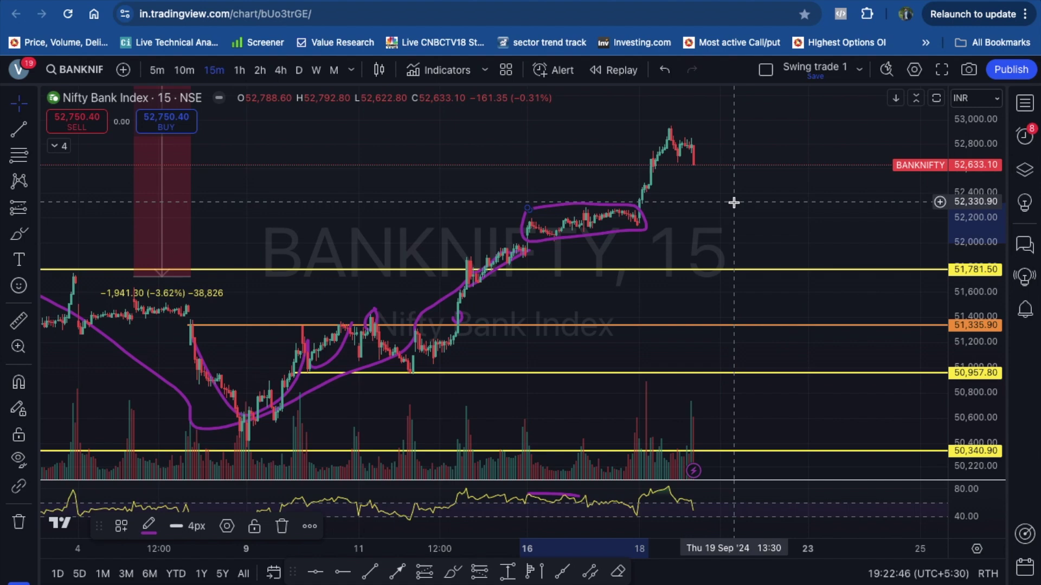
{"action": "scroll", "coordinate": [734, 203], "scroll_direction": "right", "scroll_amount": 8}
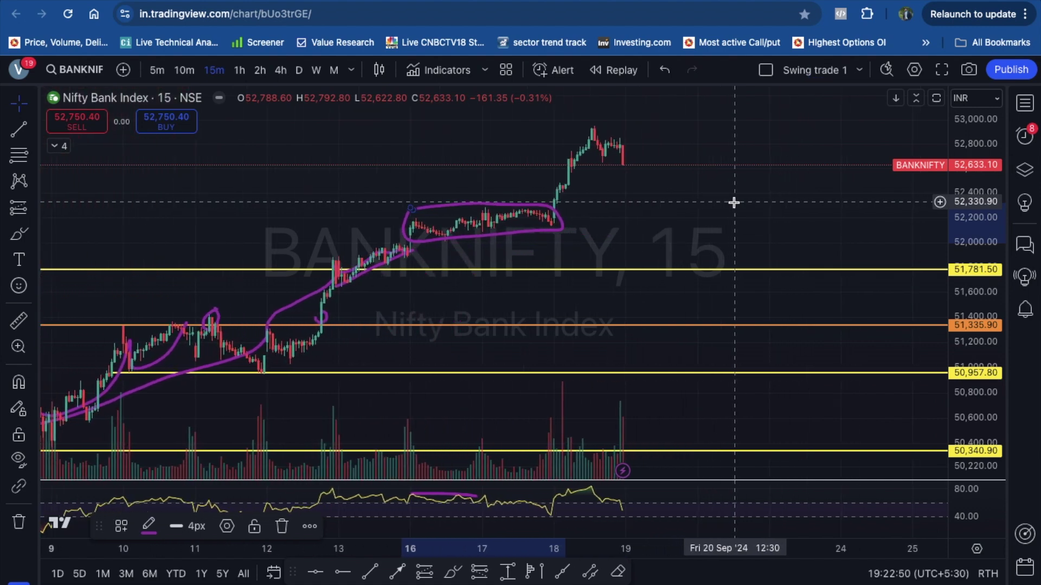
{"action": "scroll", "coordinate": [734, 202], "scroll_direction": "right", "scroll_amount": 5}
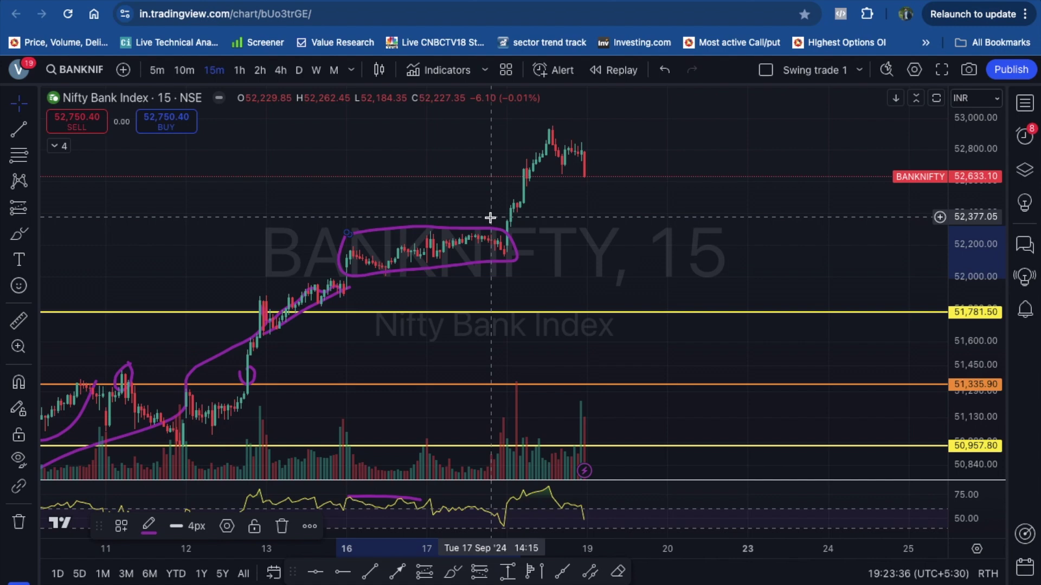
{"action": "left_click", "coordinate": [299, 70]}
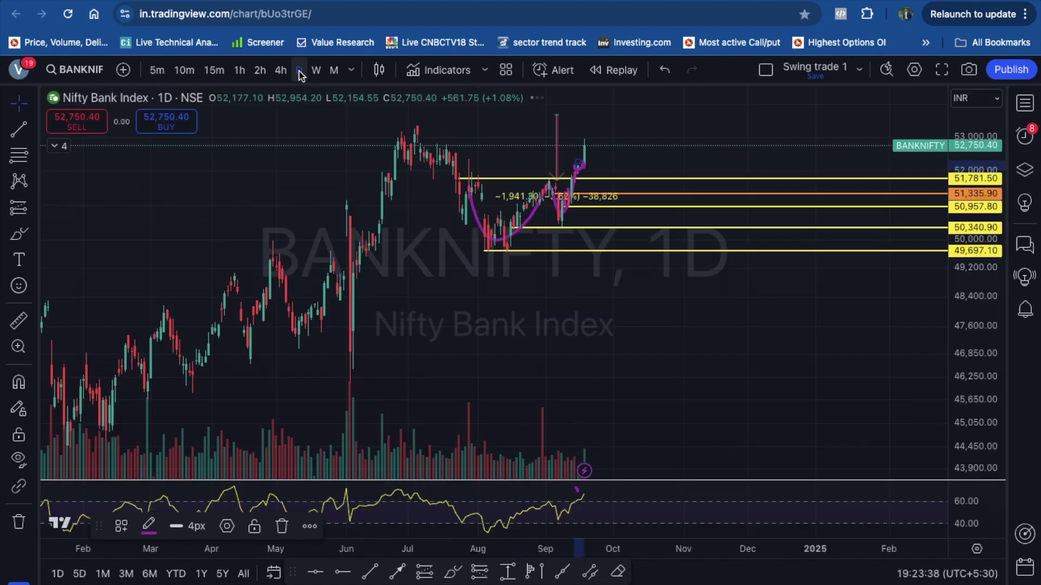
- Zoom the daily Bank Nifty chart, glance at NSE's FII/DII report, then go to StockEdge markets
{"action": "scroll", "coordinate": [669, 376], "scroll_direction": "up", "scroll_amount": 1}
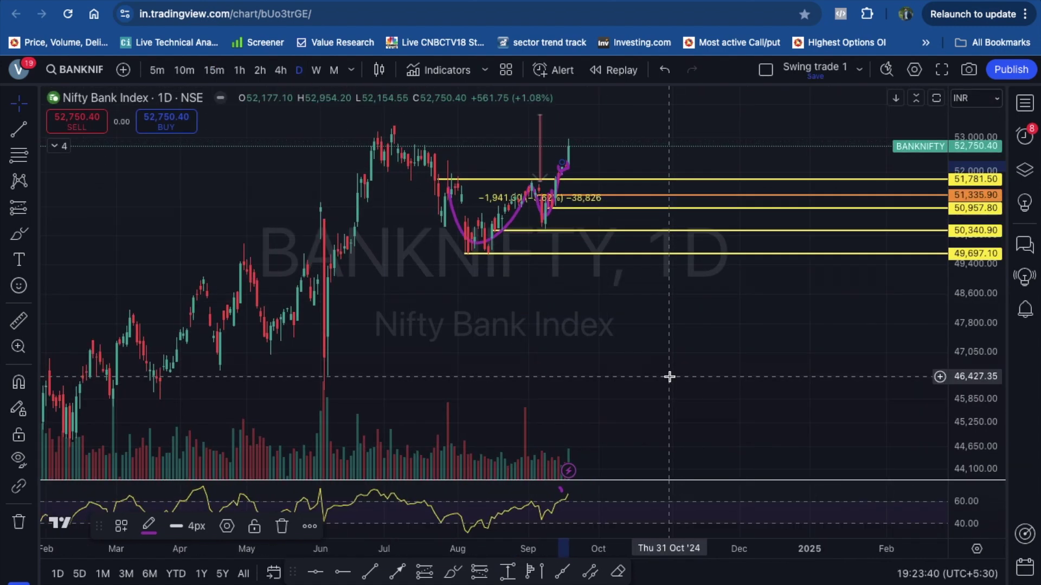
{"action": "scroll", "coordinate": [669, 377], "scroll_direction": "up", "scroll_amount": 2}
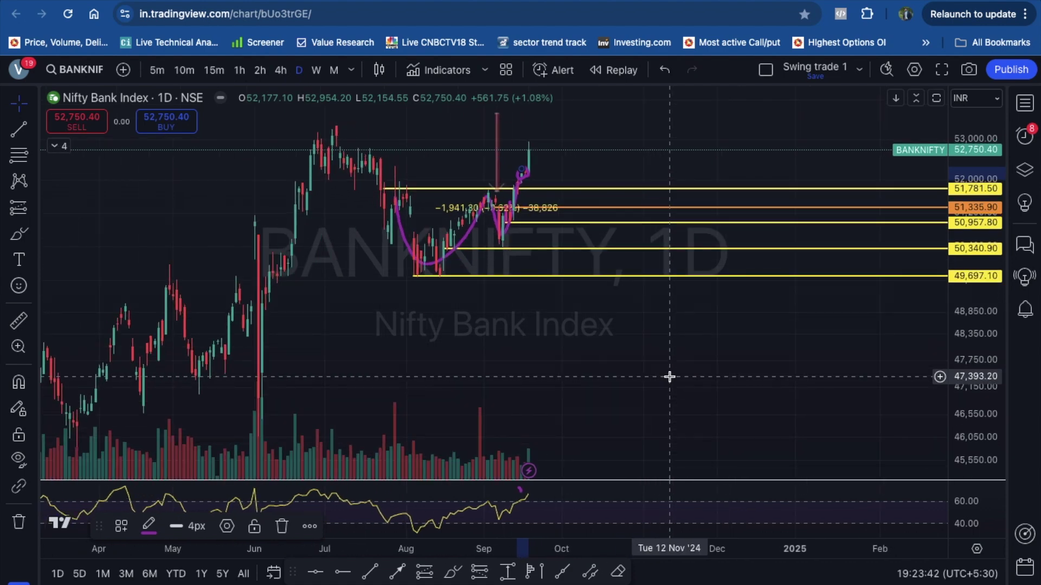
{"action": "key", "text": "ctrl+Tab"}
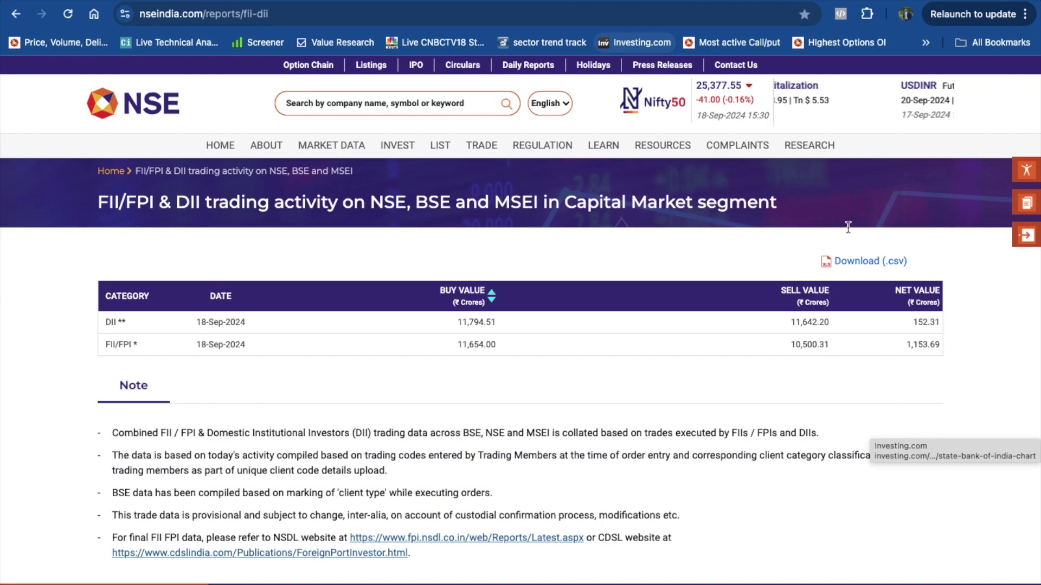
{"action": "left_click", "coordinate": [623, 1]}
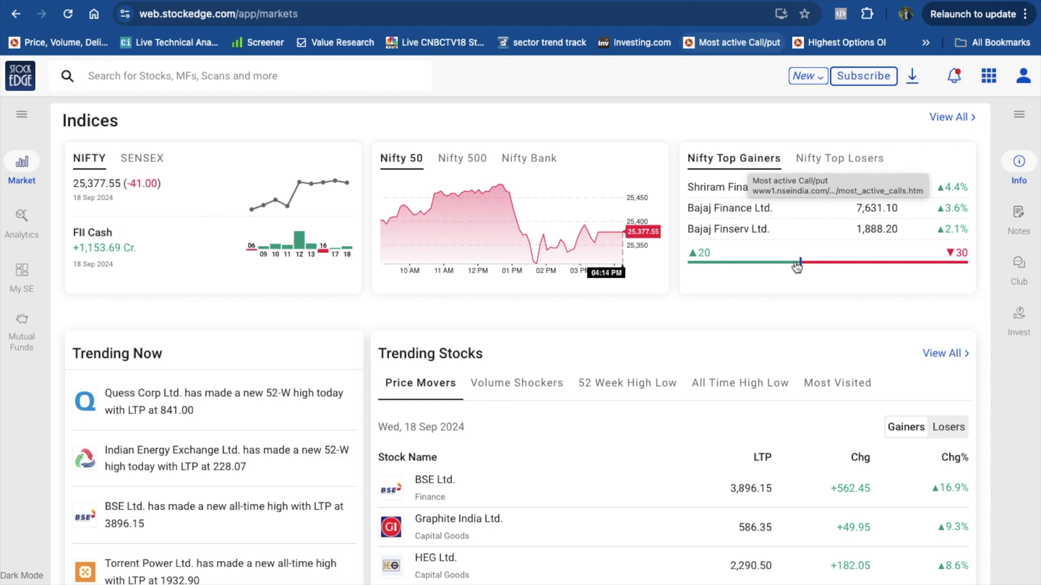
{"action": "left_click", "coordinate": [471, 162]}
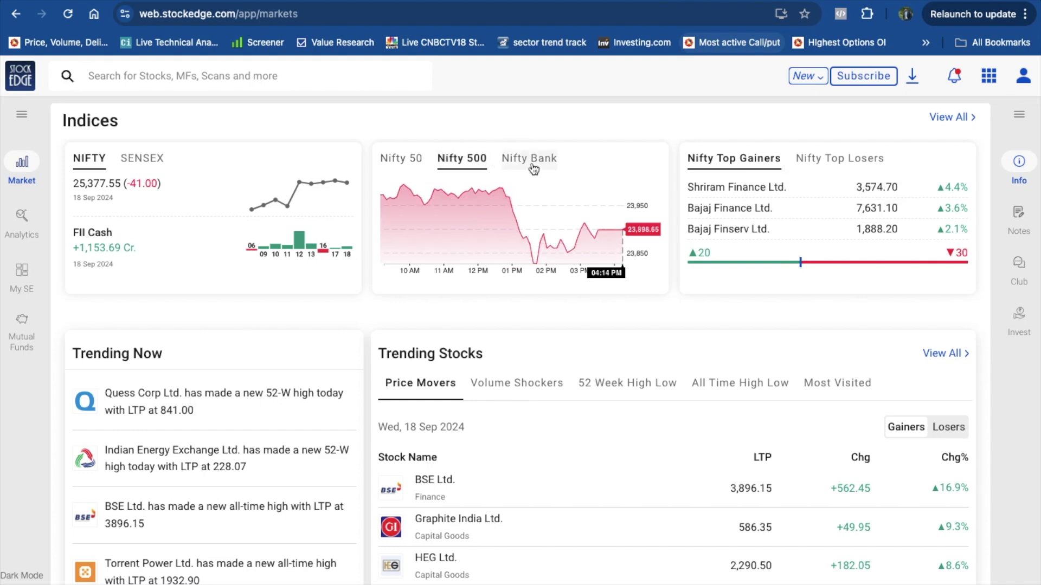
{"action": "left_click", "coordinate": [527, 167]}
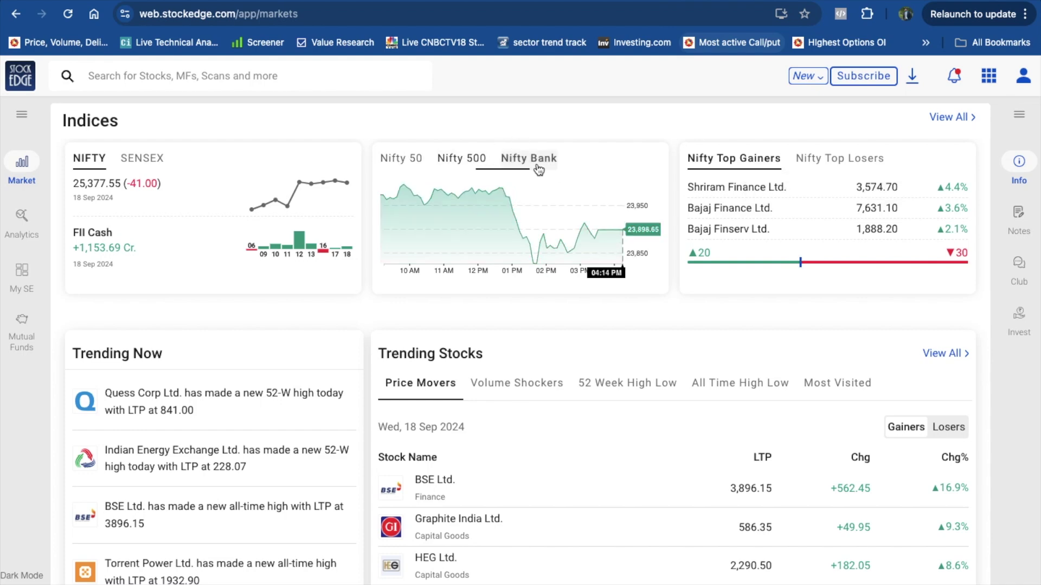
{"action": "left_click", "coordinate": [404, 161]}
{"action": "left_click", "coordinate": [461, 166]}
{"action": "left_click", "coordinate": [411, 165]}
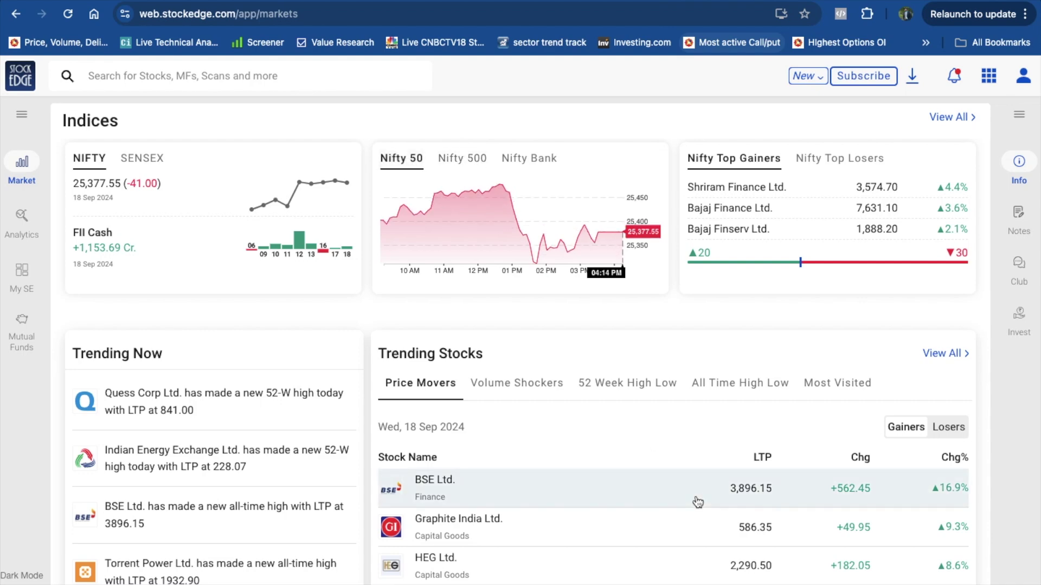
{"action": "scroll", "coordinate": [696, 500], "scroll_direction": "down", "scroll_amount": 2}
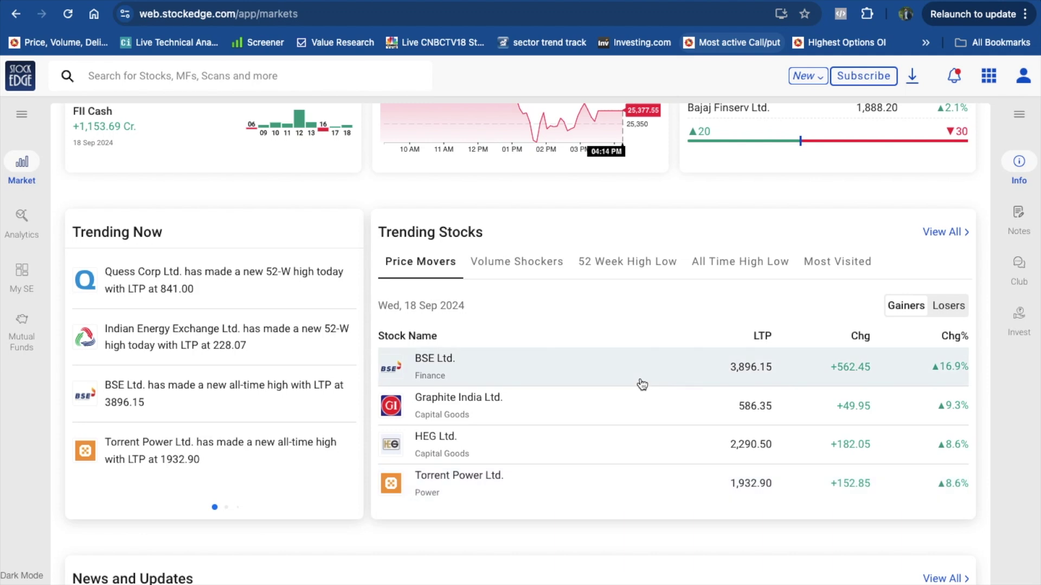
- Review StockEdge's Volume Shockers and 52 Week High lists, ending back on Price Movers
{"action": "left_click", "coordinate": [544, 264]}
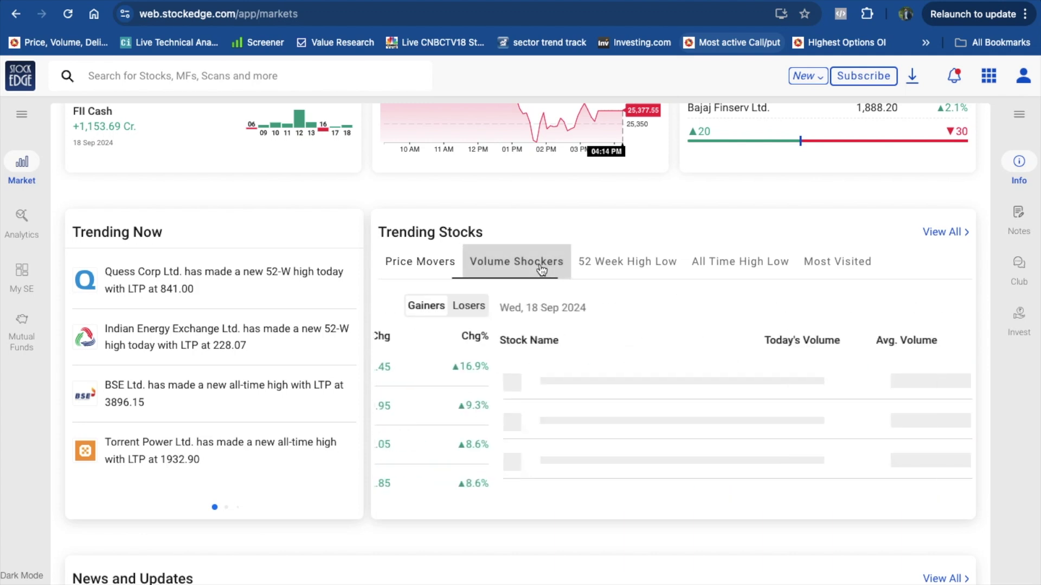
{"action": "left_click", "coordinate": [618, 265]}
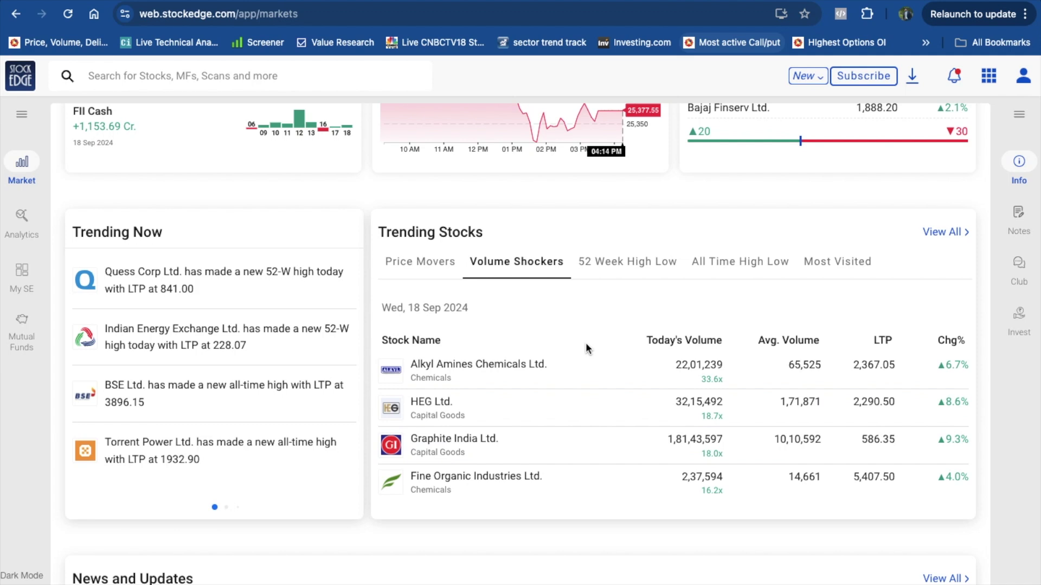
{"action": "left_click", "coordinate": [637, 265]}
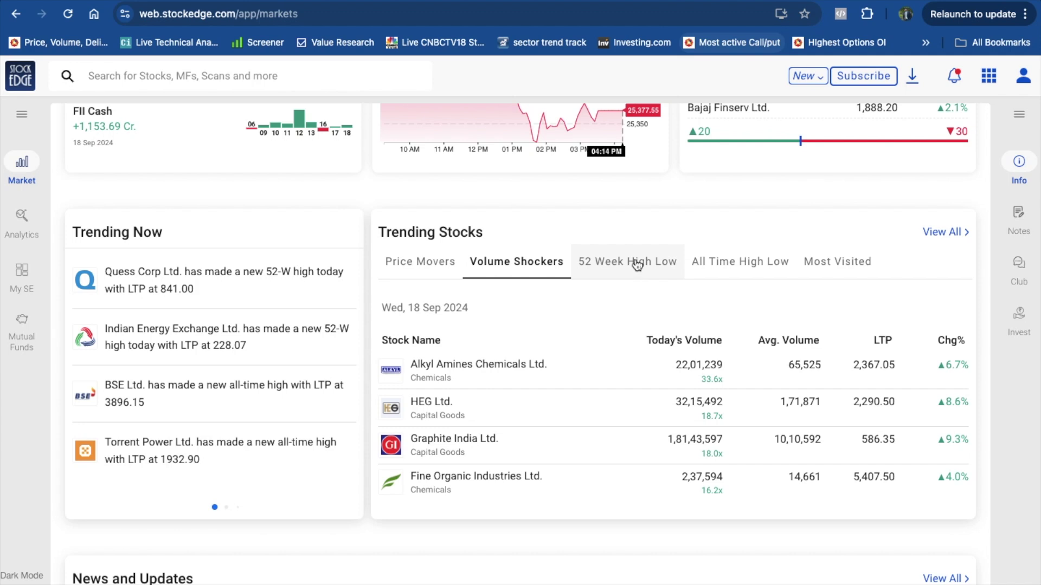
{"action": "left_click", "coordinate": [636, 265]}
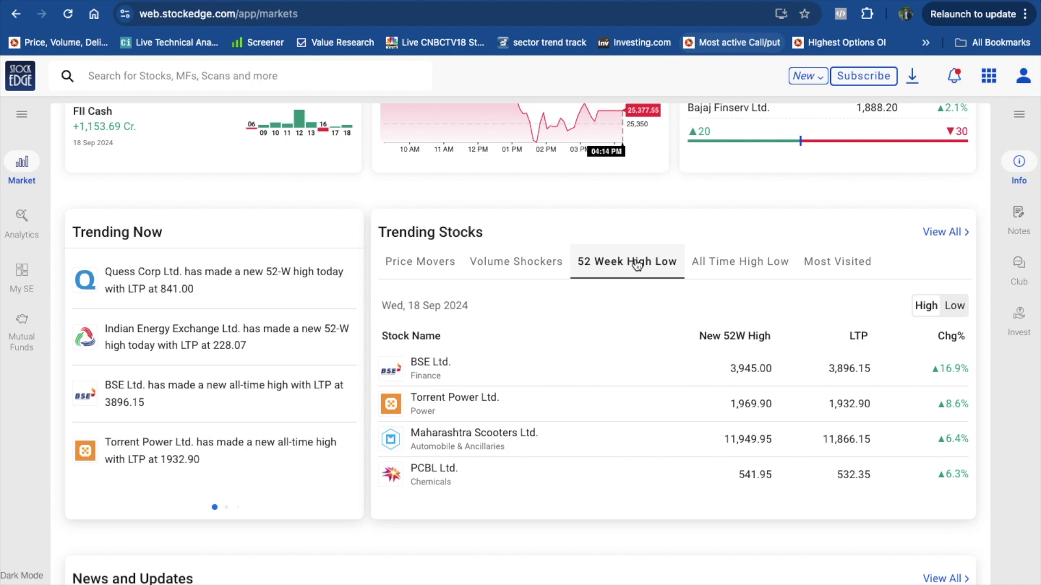
{"action": "left_click", "coordinate": [441, 263]}
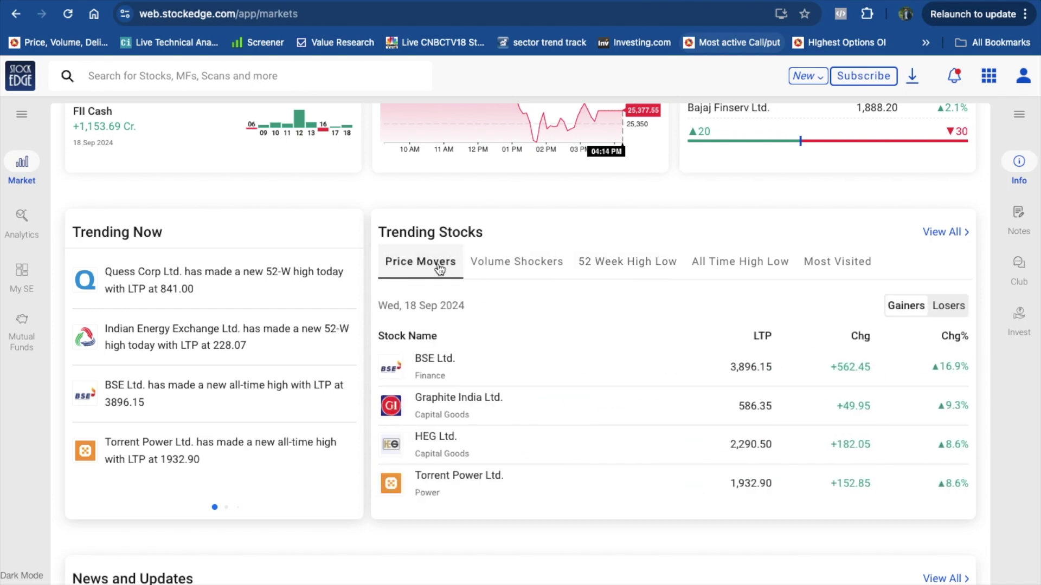
- Scroll StockEdge back to the top and bring up the TradingView Nifty SmallCap 100 chart
{"action": "scroll", "coordinate": [582, 382], "scroll_direction": "up", "scroll_amount": 1}
{"action": "scroll", "coordinate": [582, 376], "scroll_direction": "up", "scroll_amount": 1}
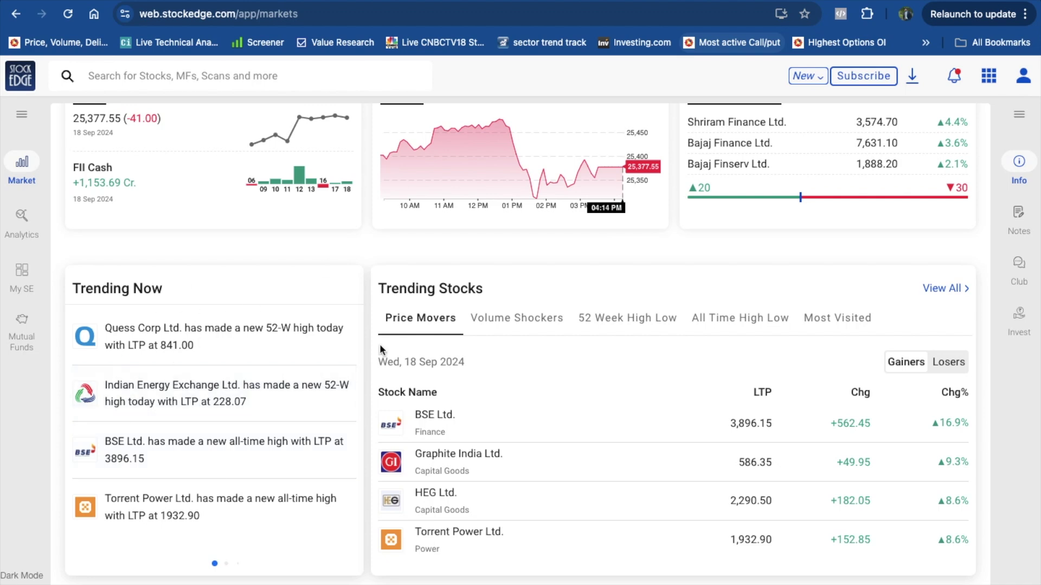
{"action": "scroll", "coordinate": [279, 319], "scroll_direction": "up", "scroll_amount": 1}
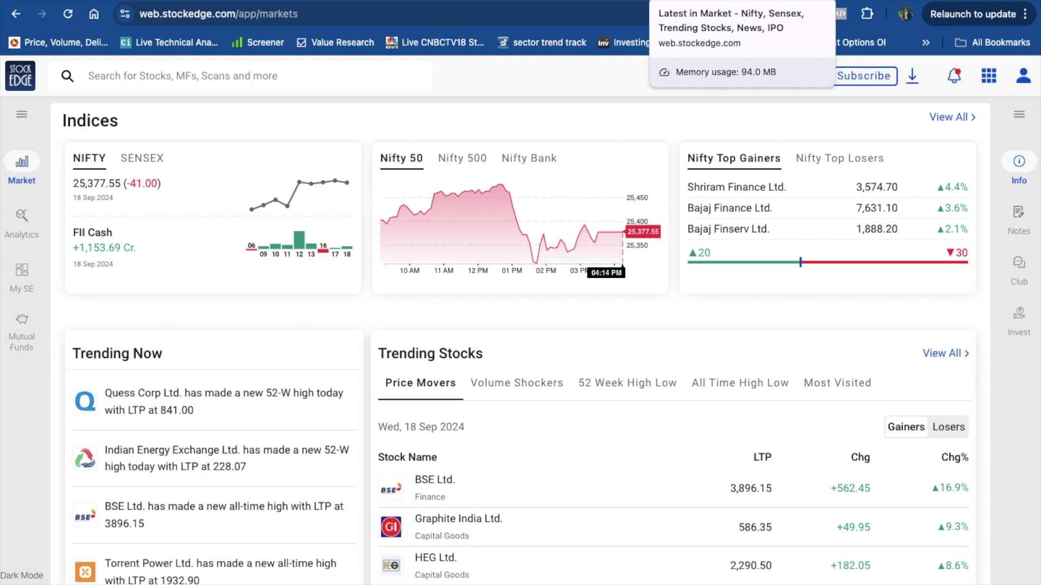
{"action": "left_click", "coordinate": [630, 3]}
{"action": "left_click", "coordinate": [632, 5]}
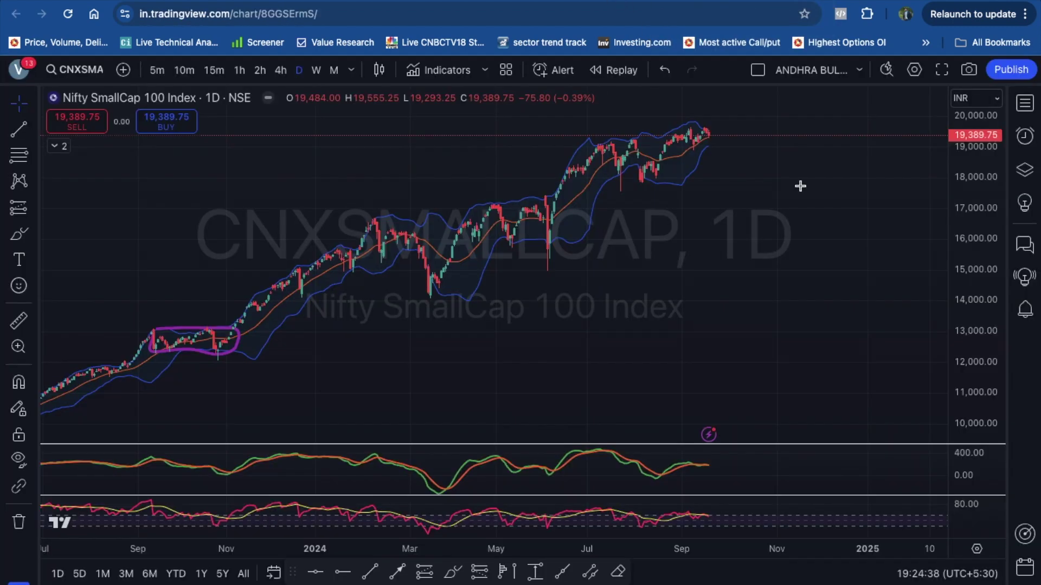
- Sort the Sector Analysis watchlist by Chg% highest first, then open CNXFINANCE and BANKNIFTY charts
{"action": "left_click", "coordinate": [1026, 104]}
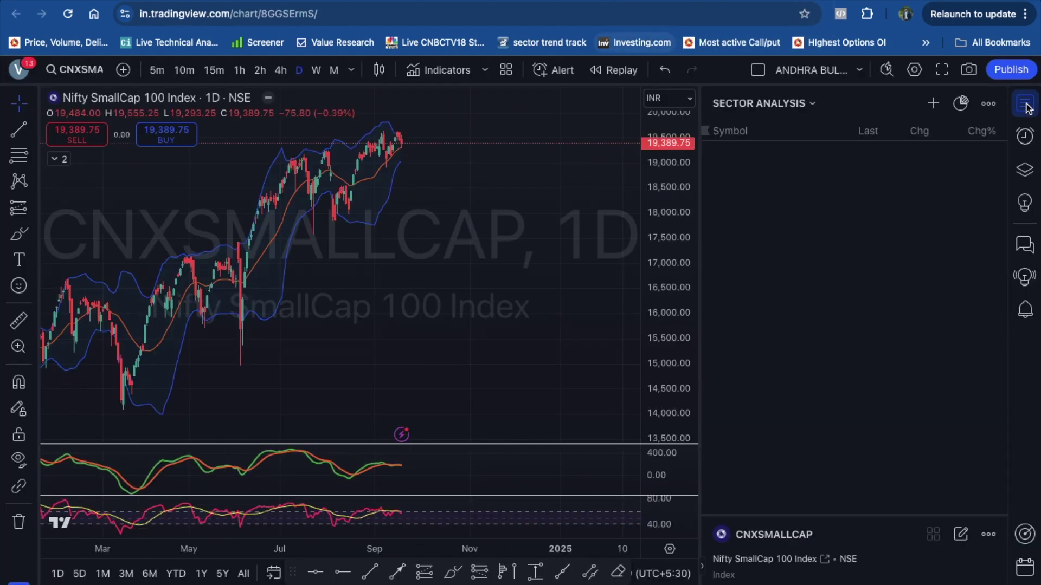
{"action": "left_click", "coordinate": [982, 131]}
{"action": "left_click", "coordinate": [982, 131]}
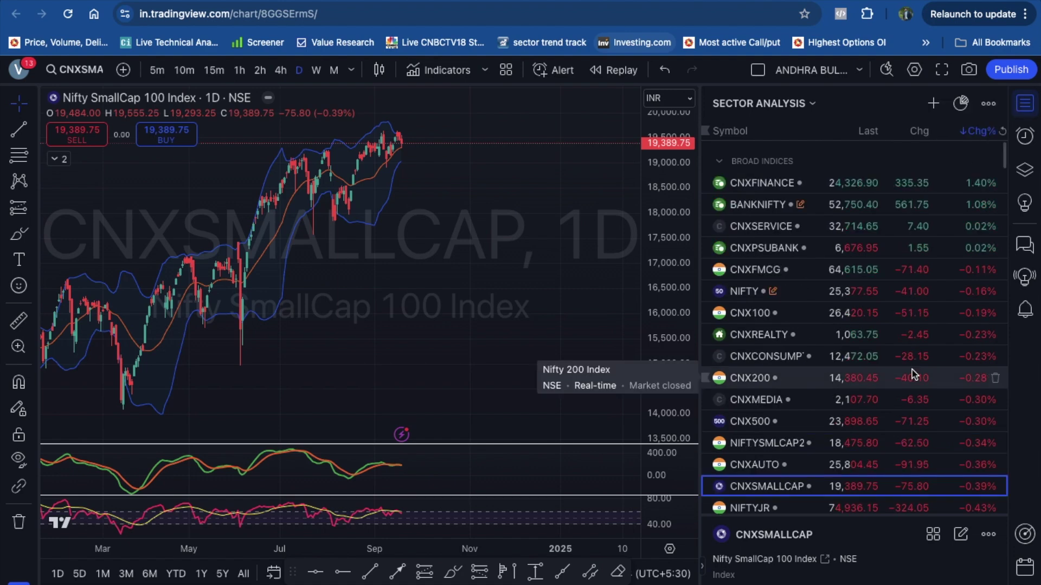
{"action": "left_click", "coordinate": [746, 186]}
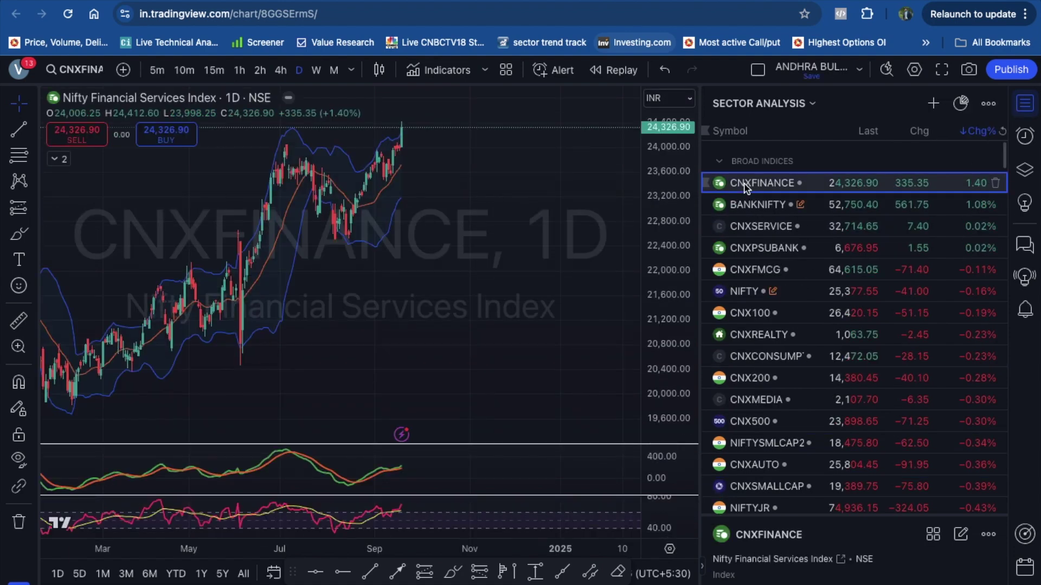
{"action": "left_click", "coordinate": [757, 208]}
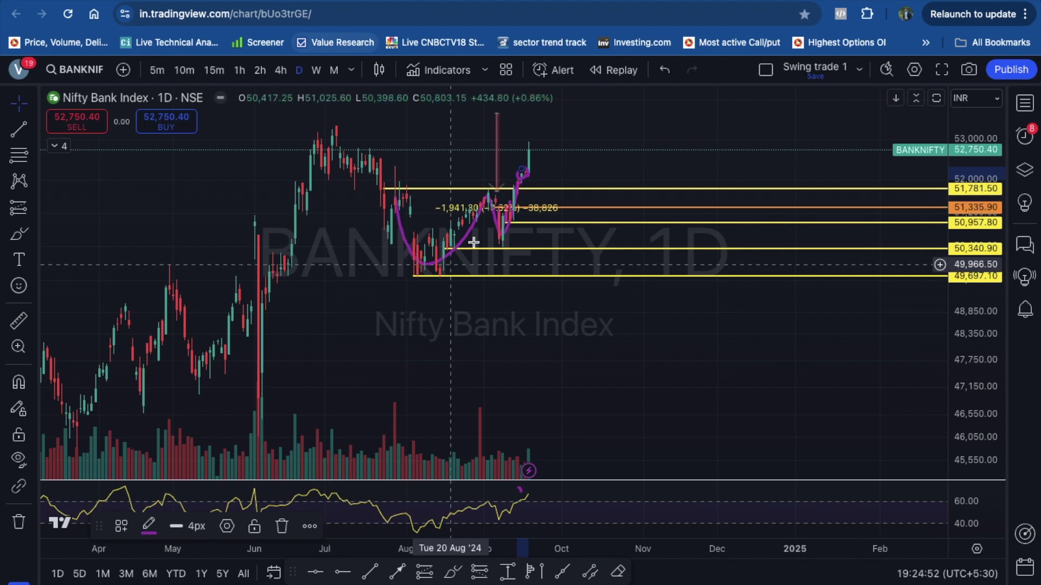
{"action": "scroll", "coordinate": [588, 309], "scroll_direction": "up", "scroll_amount": 3}
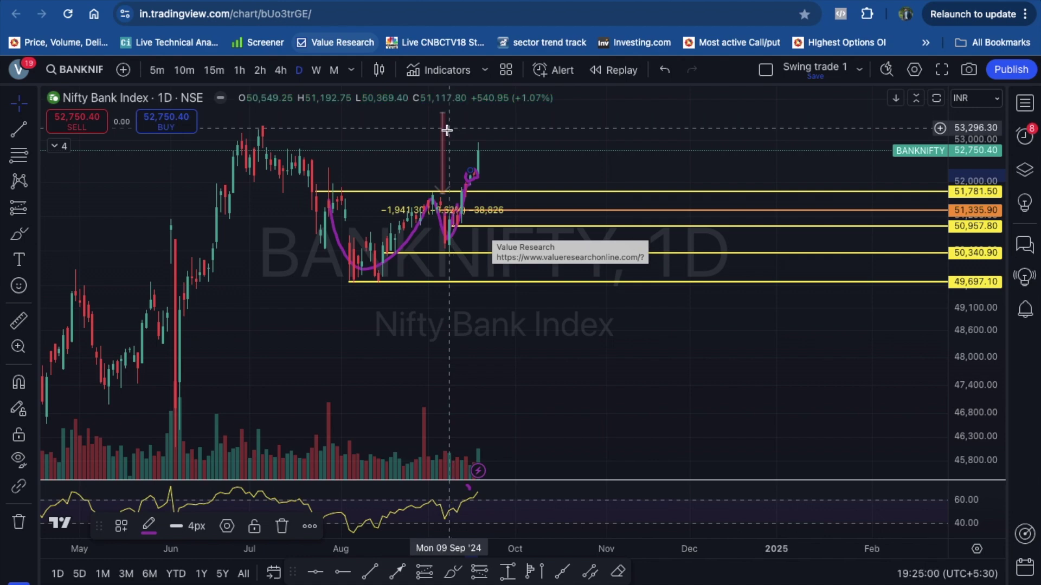
{"action": "left_click", "coordinate": [511, 127]}
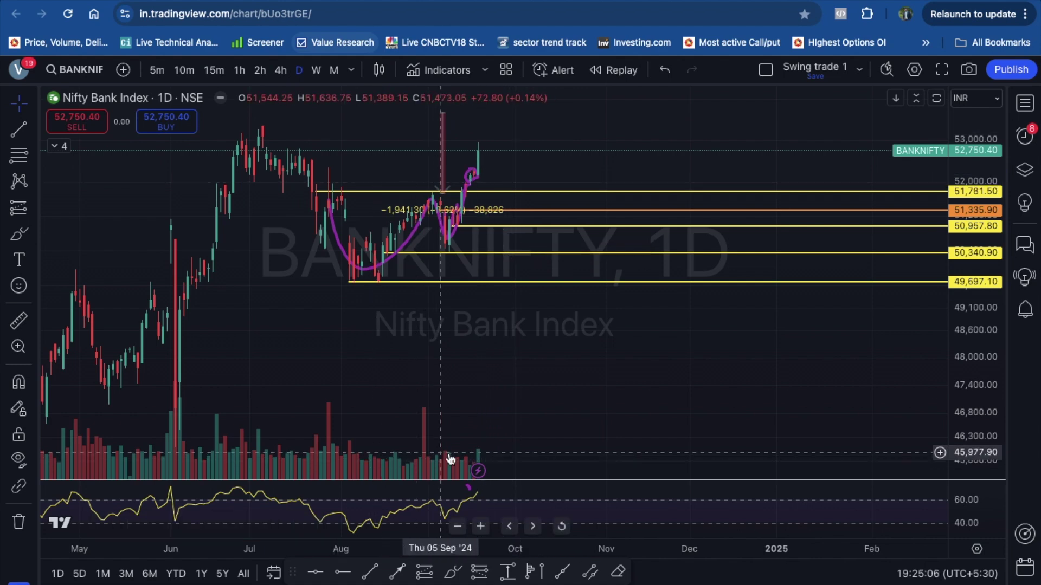
{"action": "scroll", "coordinate": [501, 439], "scroll_direction": "up", "scroll_amount": 2}
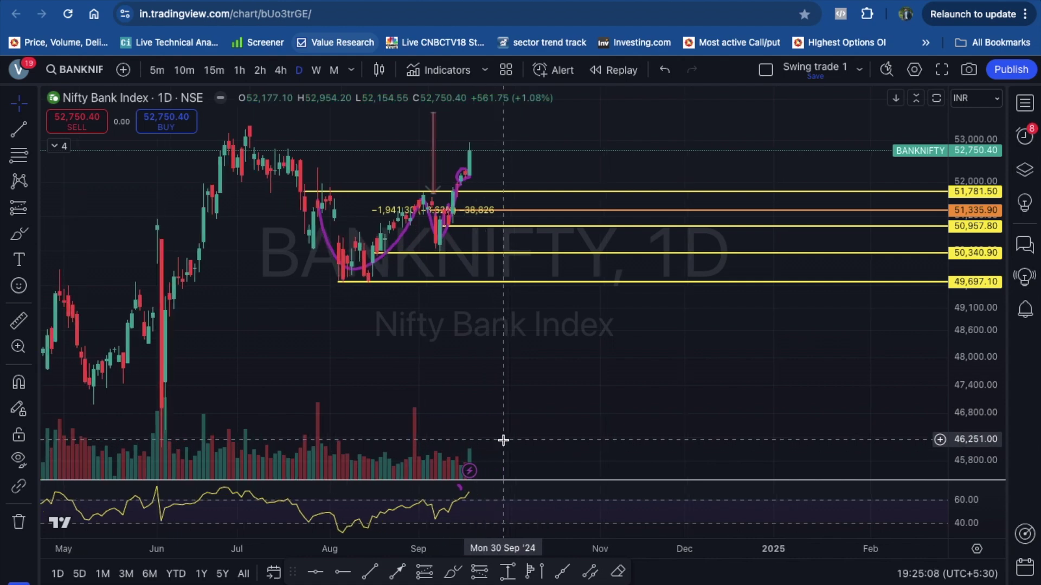